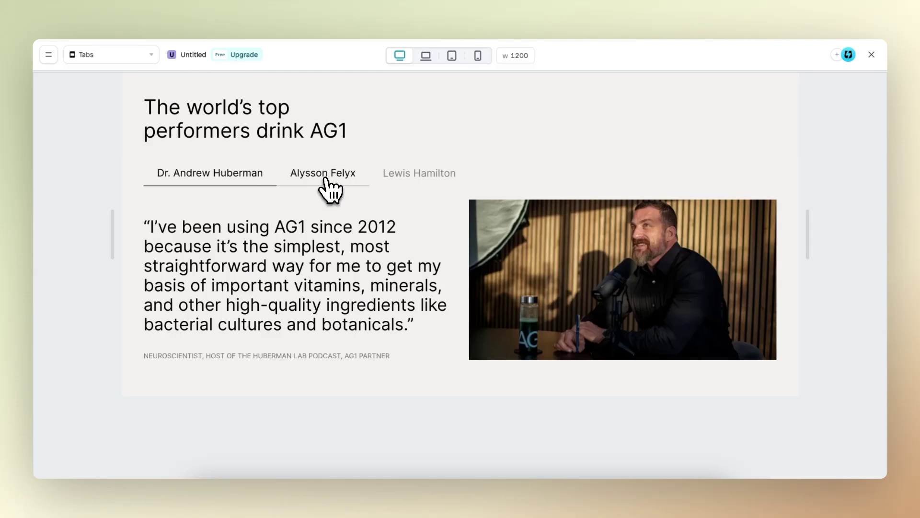
- In preview, switch through the second, third, first and again second testimonial tabs
{"action": "left_click", "coordinate": [325, 181]}
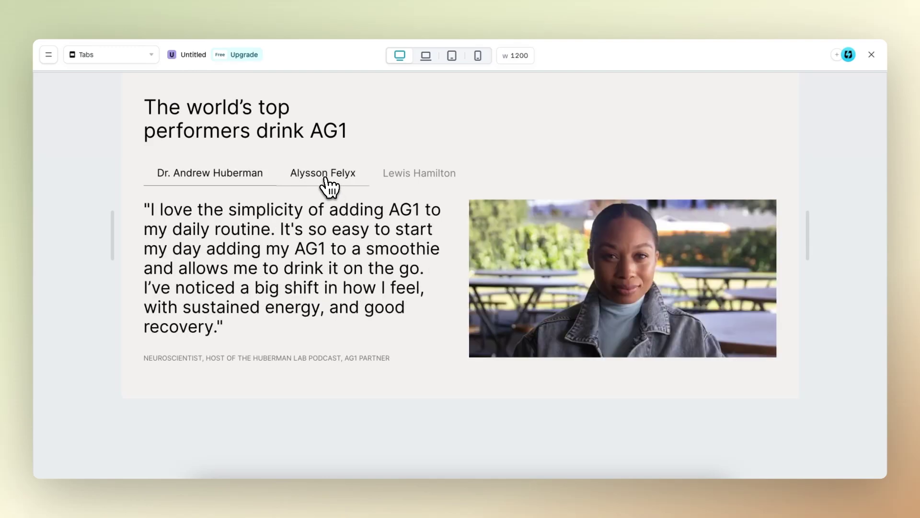
{"action": "left_click", "coordinate": [415, 178]}
{"action": "left_click", "coordinate": [268, 181]}
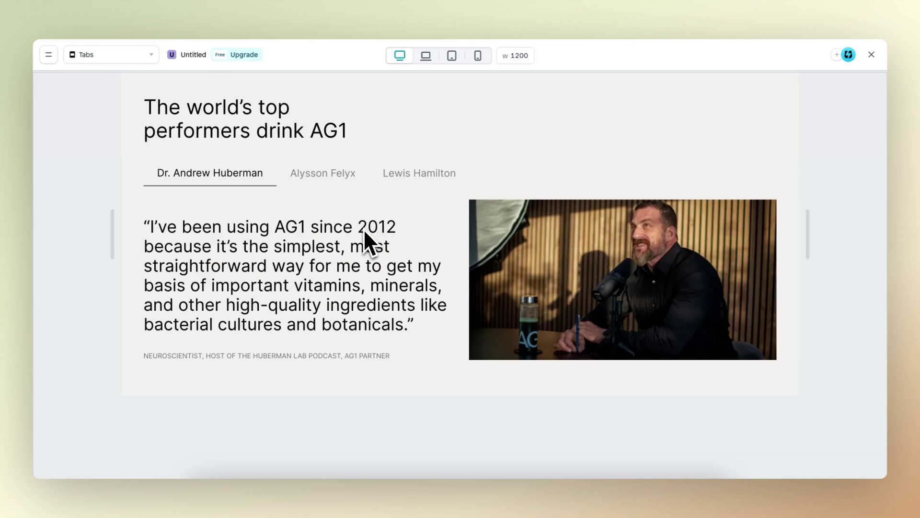
{"action": "left_click", "coordinate": [337, 175]}
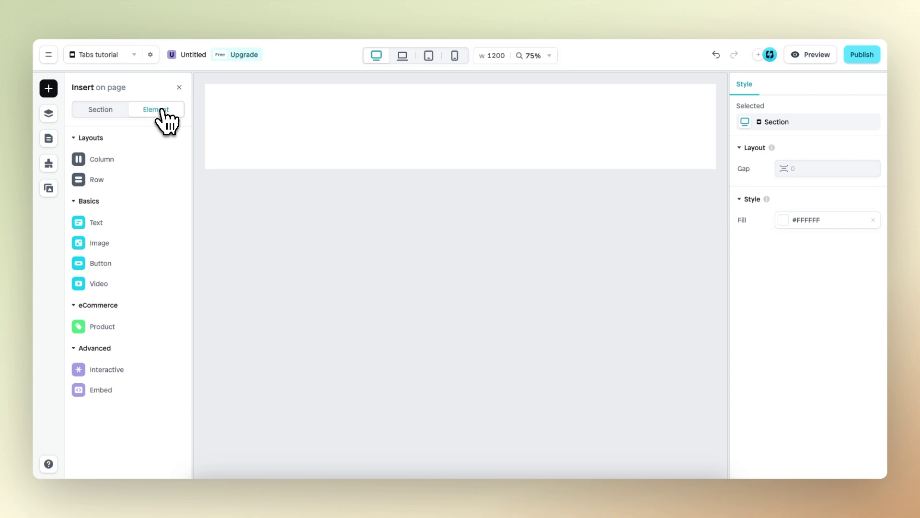
- Drag the Interactive Tabs element onto the empty section, giving placeholder tabs Item 1 and Item 2
{"action": "mouse_move", "coordinate": [144, 370]}
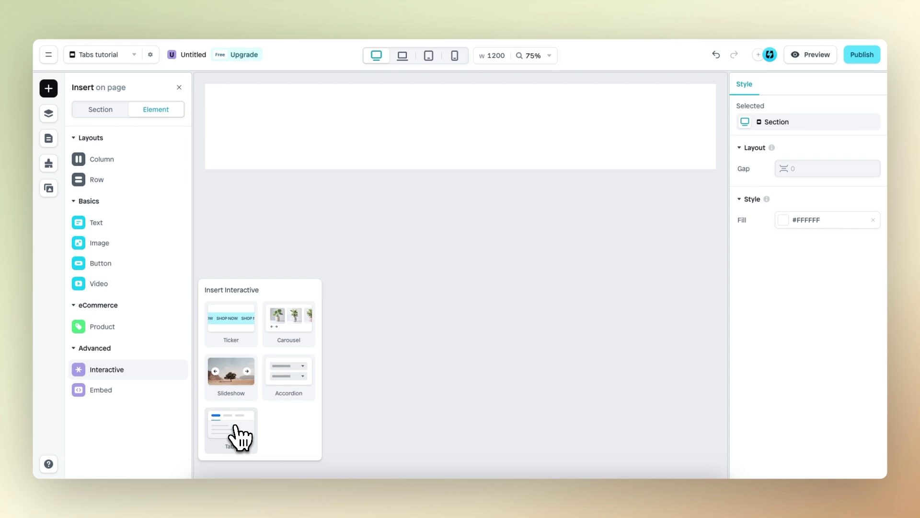
{"action": "left_click_drag", "start_coordinate": [236, 433], "coordinate": [456, 120]}
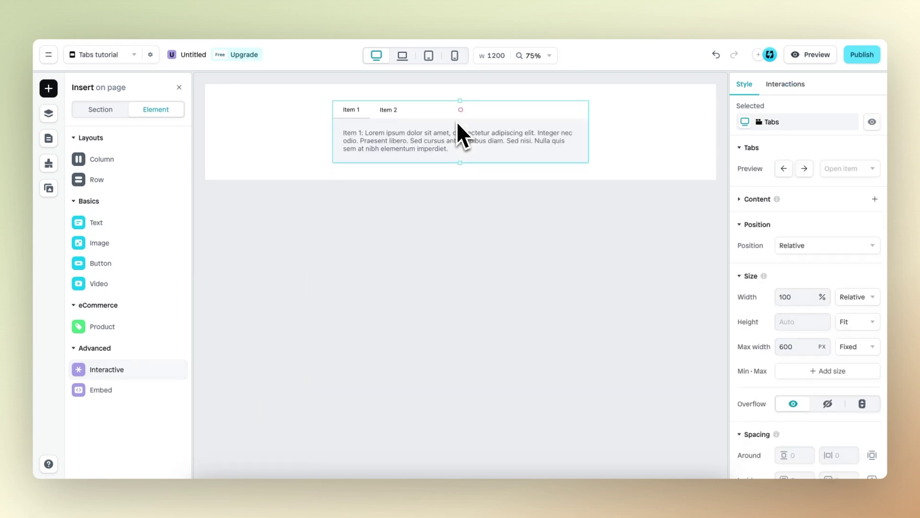
- Zoom in, expand the Tabs layer tree (Menu, Content) and select the Triggers layer
{"action": "left_click", "coordinate": [512, 133]}
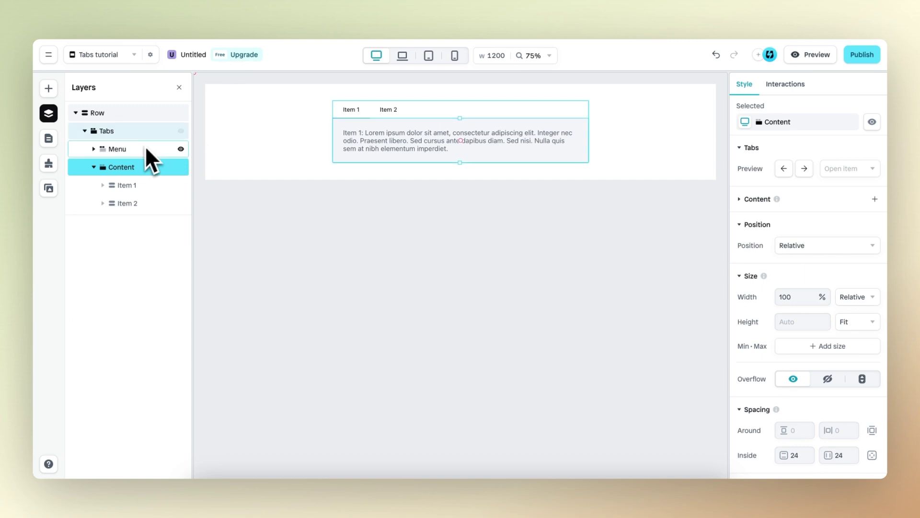
{"action": "key", "text": "shift+2"}
{"action": "left_click", "coordinate": [131, 147]}
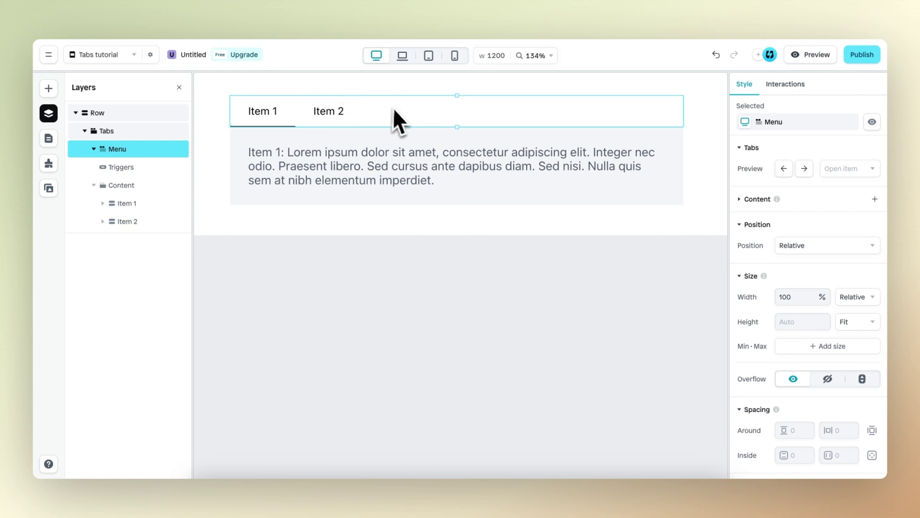
{"action": "left_click", "coordinate": [126, 186]}
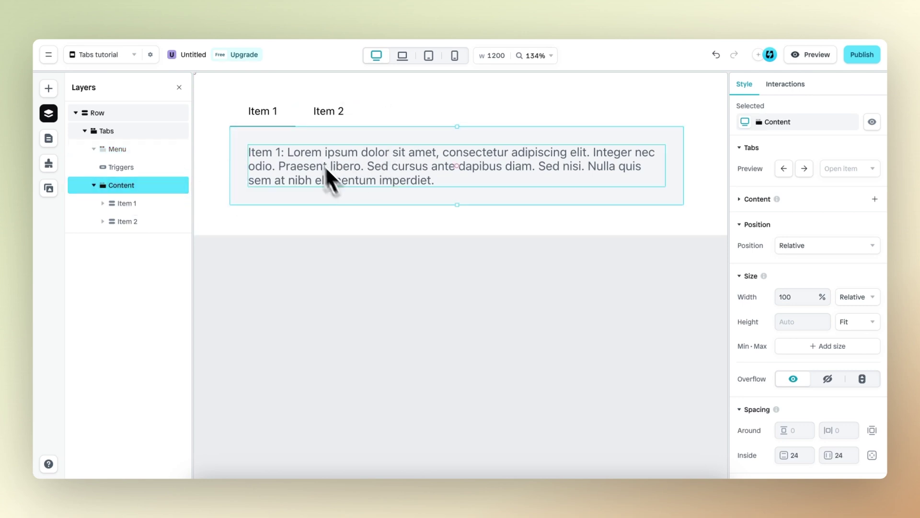
{"action": "left_click", "coordinate": [126, 150]}
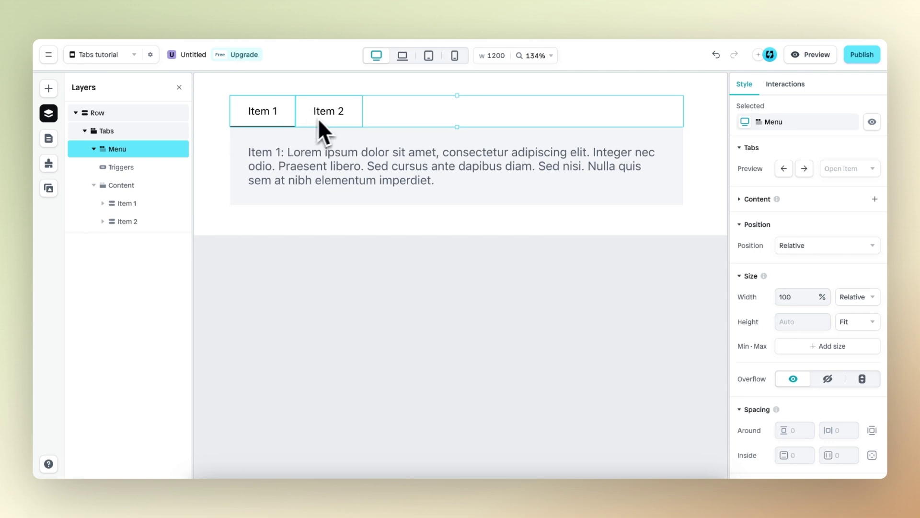
{"action": "left_click", "coordinate": [122, 170]}
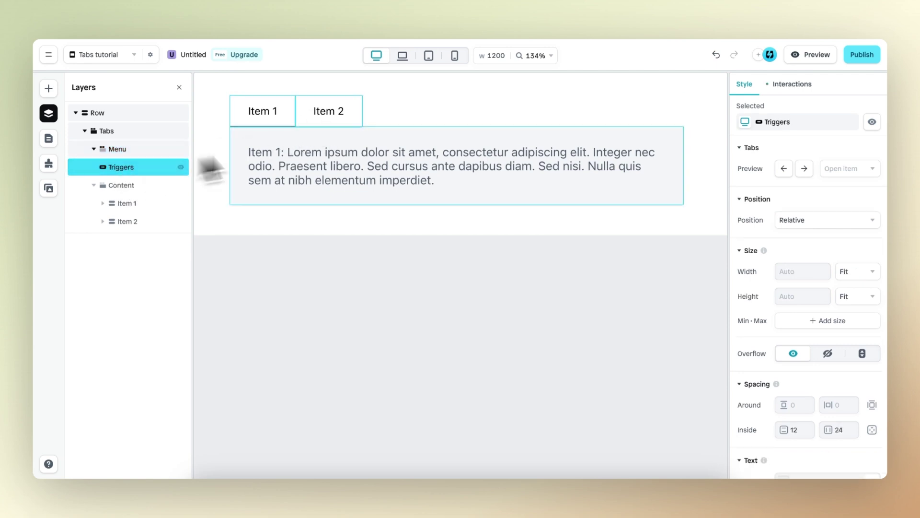
- Show the Triggers' interaction state settings in the Style panel
{"action": "scroll", "coordinate": [764, 316], "scroll_direction": "down", "scroll_amount": 6}
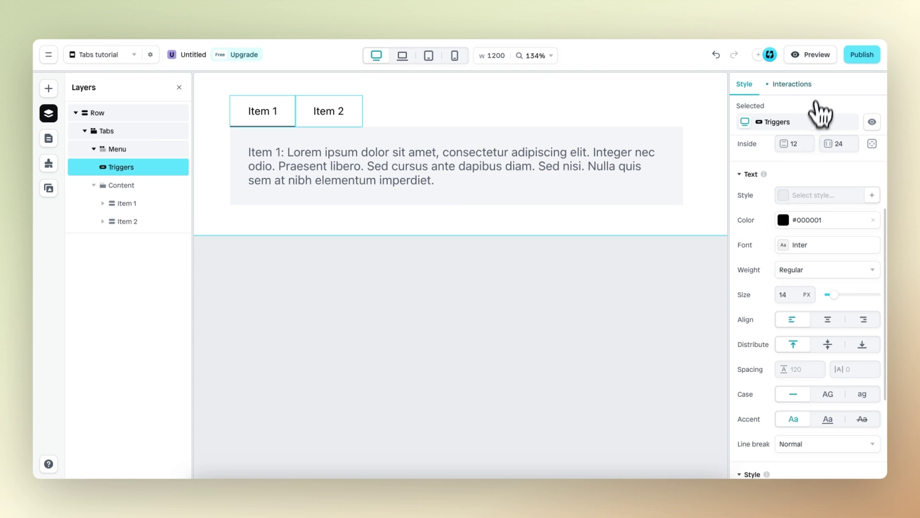
{"action": "left_click", "coordinate": [796, 84]}
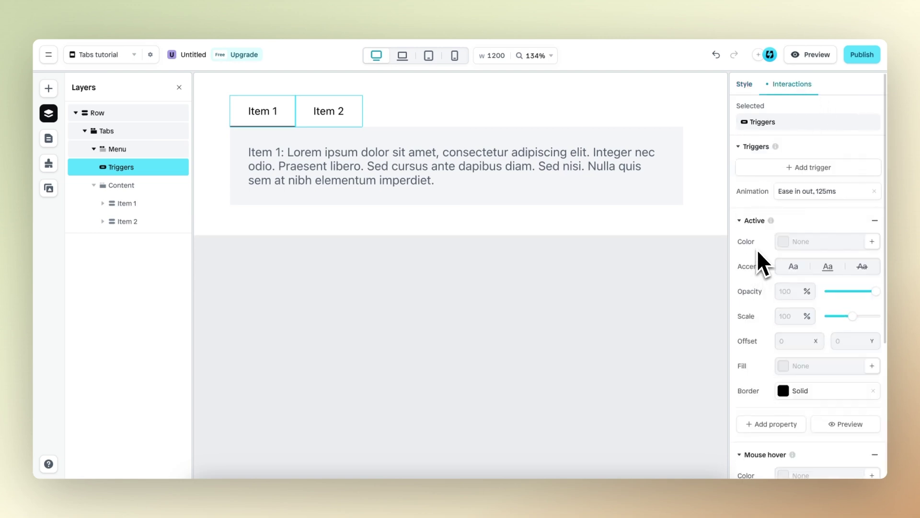
{"action": "scroll", "coordinate": [759, 254], "scroll_direction": "down", "scroll_amount": 4}
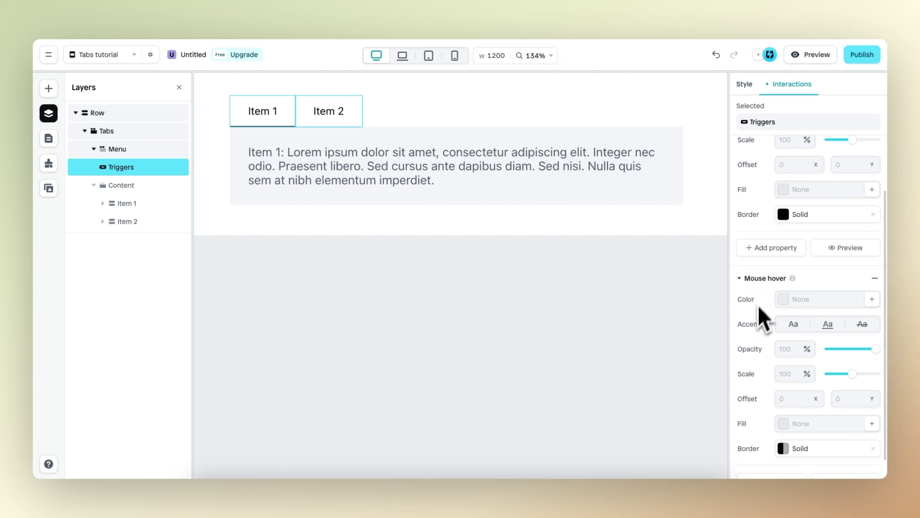
{"action": "scroll", "coordinate": [758, 302], "scroll_direction": "up", "scroll_amount": 2}
{"action": "scroll", "coordinate": [758, 300], "scroll_direction": "up", "scroll_amount": 2}
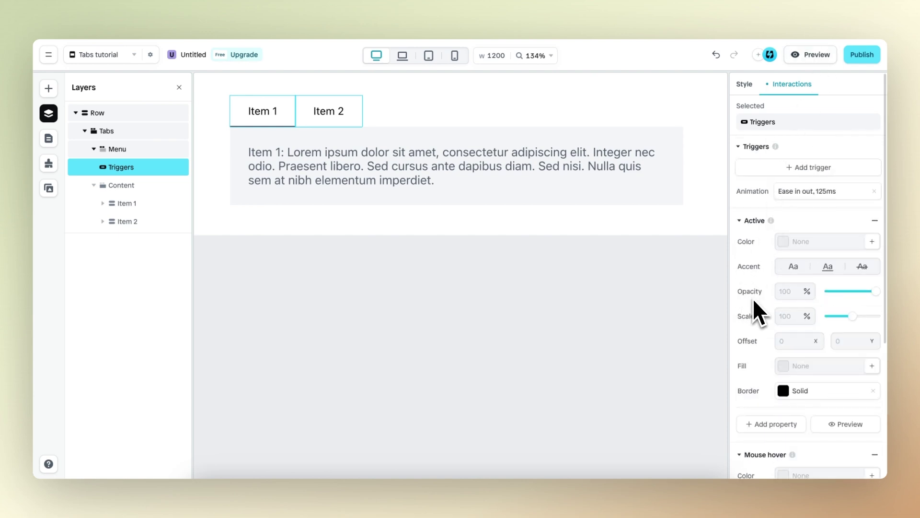
- Inspect the Active state's solid #000001 bottom border, width 1, and its colour
{"action": "left_click", "coordinate": [784, 394]}
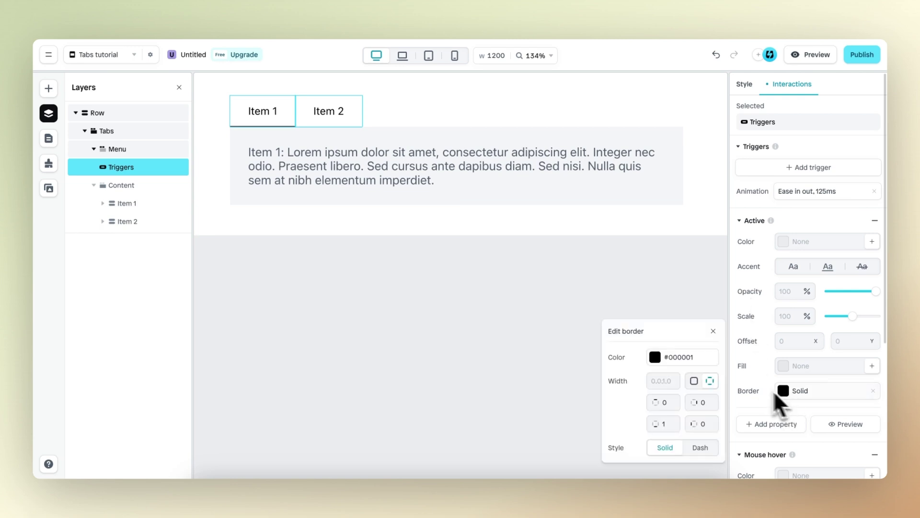
{"action": "left_click", "coordinate": [675, 357]}
{"action": "key", "text": "Escape"}
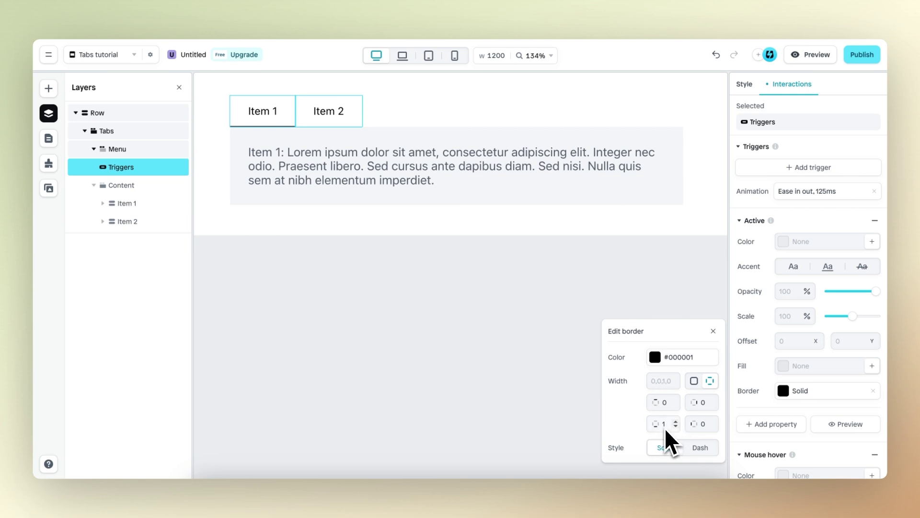
{"action": "left_click", "coordinate": [713, 331]}
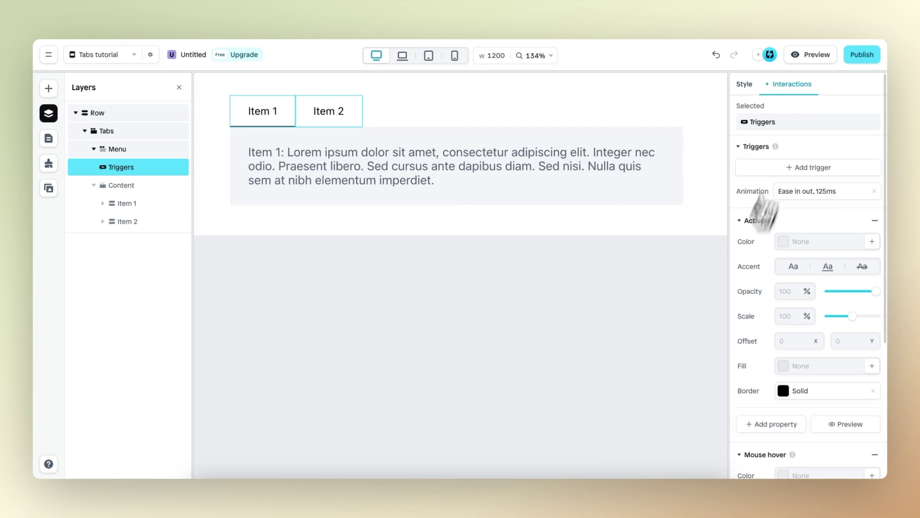
{"action": "left_click", "coordinate": [810, 55]}
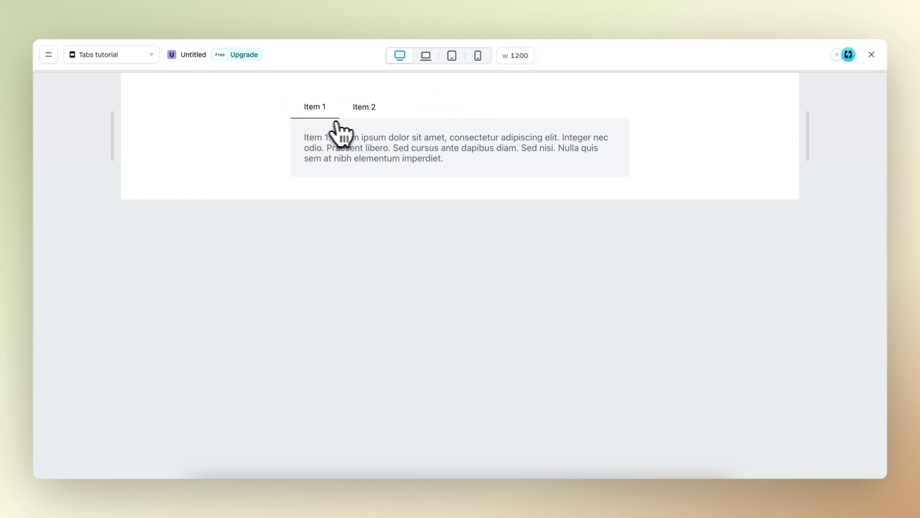
{"action": "left_click", "coordinate": [370, 111]}
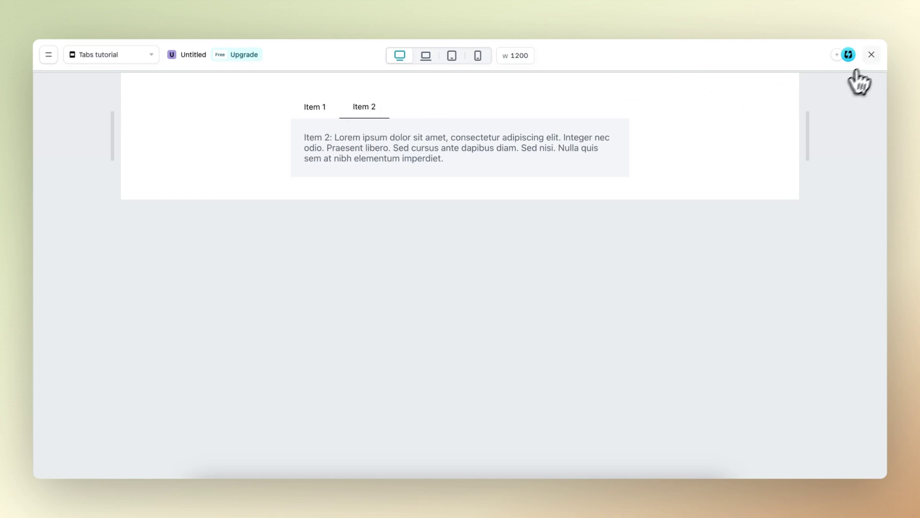
{"action": "left_click", "coordinate": [871, 55]}
{"action": "scroll", "coordinate": [769, 272], "scroll_direction": "down", "scroll_amount": 5}
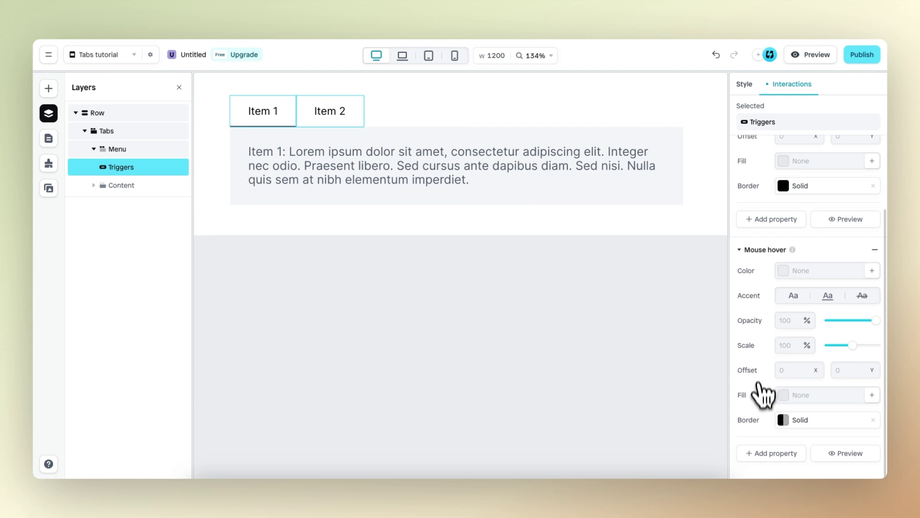
- Give the hover state a 30% colour, bottom-only border of width 1, then preview
{"action": "left_click", "coordinate": [782, 419]}
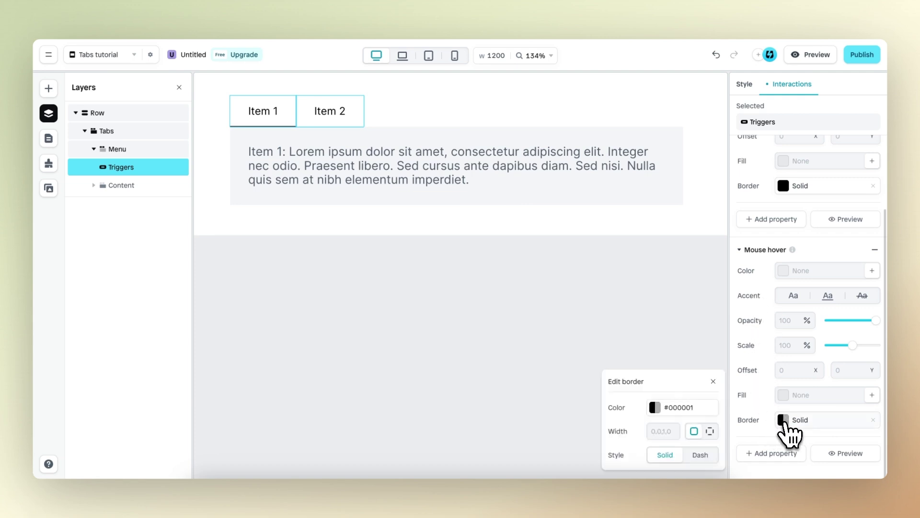
{"action": "left_click", "coordinate": [690, 407]}
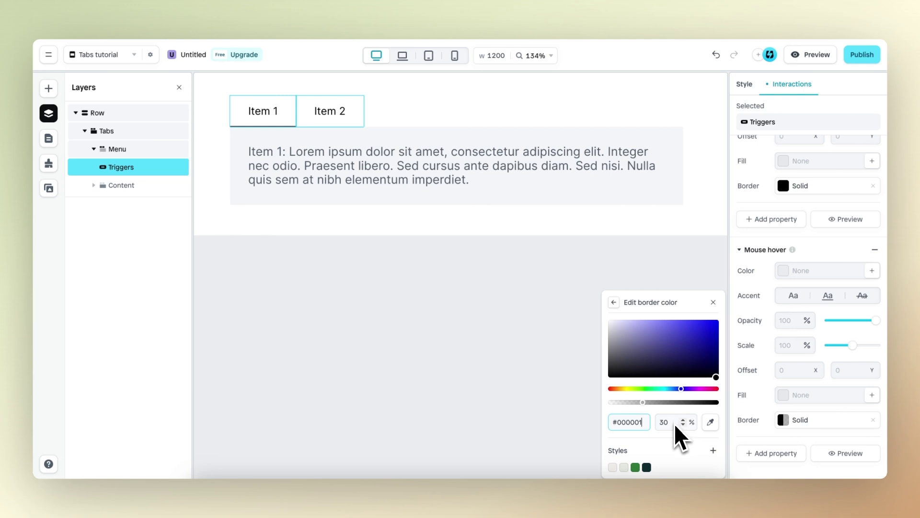
{"action": "key", "text": "Escape"}
{"action": "left_click", "coordinate": [707, 432]}
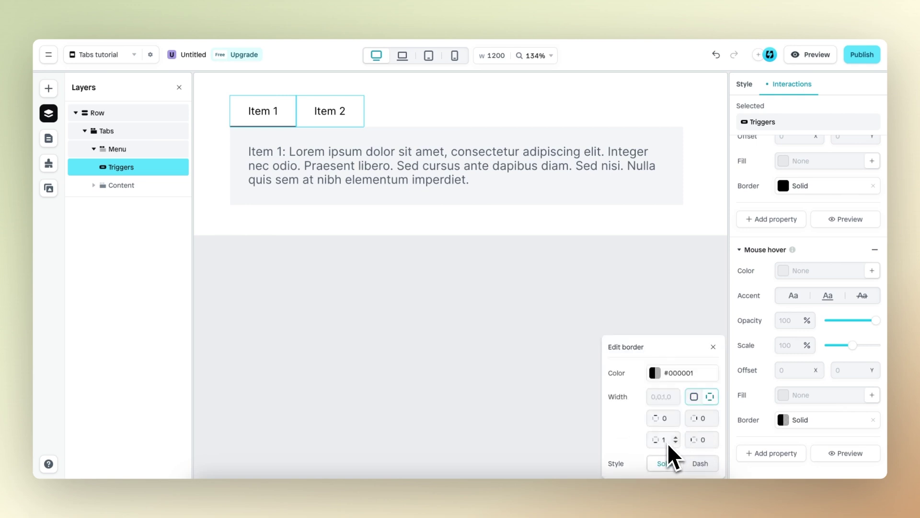
{"action": "left_click", "coordinate": [713, 347]}
{"action": "left_click", "coordinate": [815, 57]}
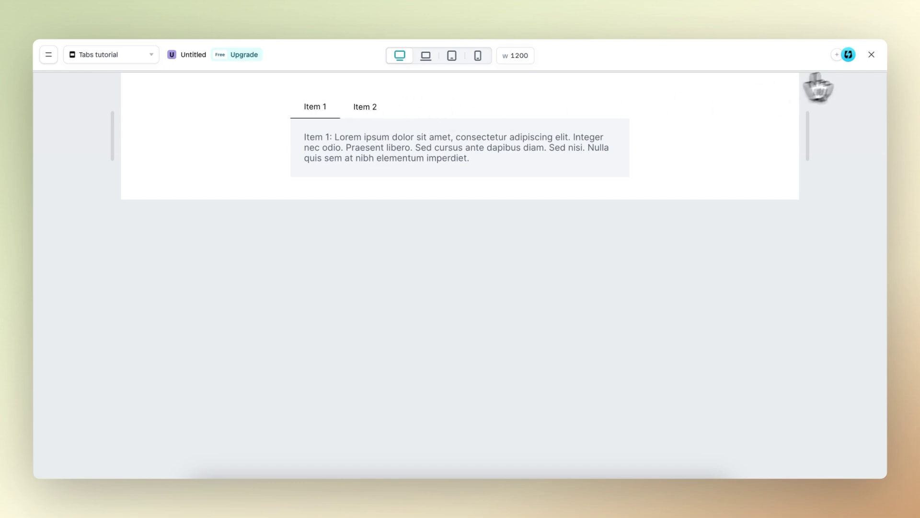
- Exit preview, expand Content in Layers, select Item 2 and bring up its actions menu
{"action": "left_click", "coordinate": [871, 54]}
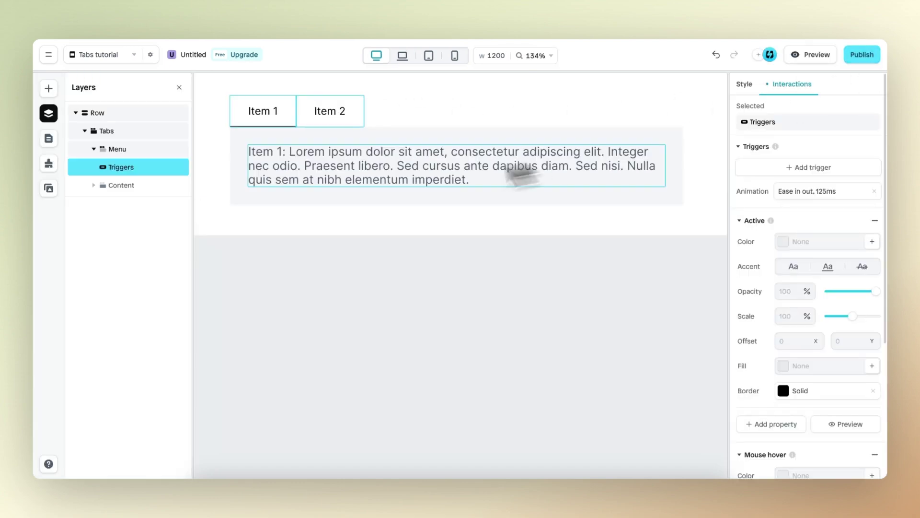
{"action": "left_click", "coordinate": [126, 187]}
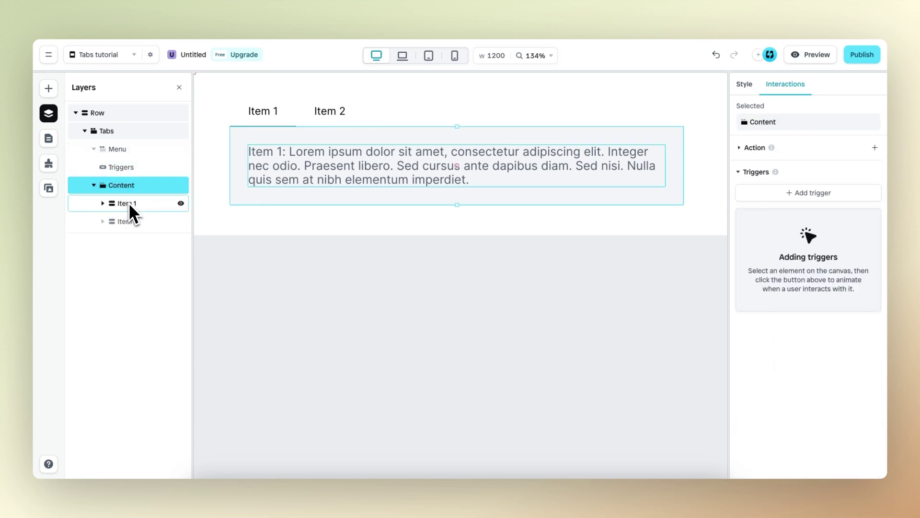
{"action": "left_click", "coordinate": [129, 203]}
{"action": "left_click", "coordinate": [127, 240]}
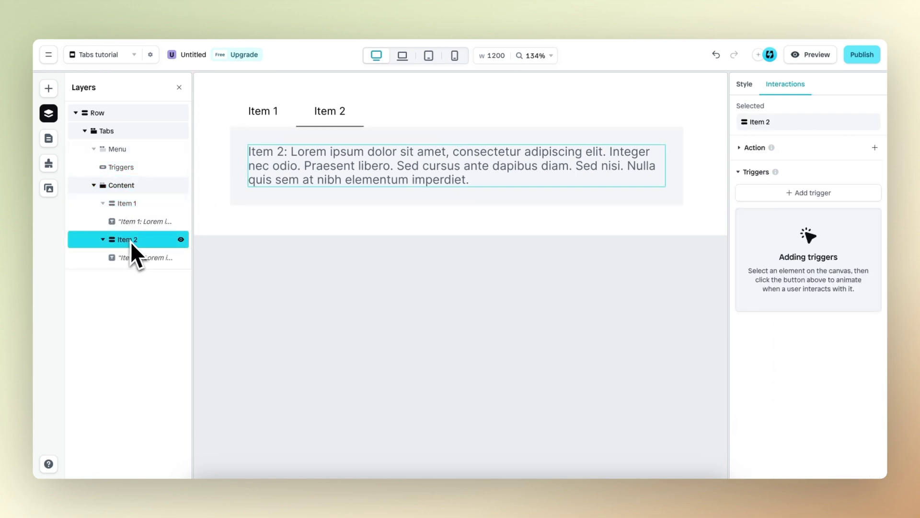
{"action": "right_click", "coordinate": [134, 243]}
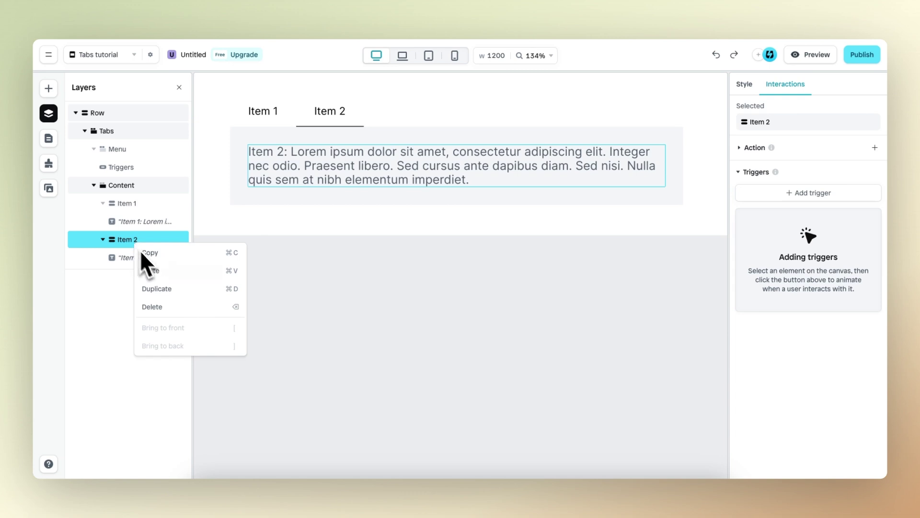
- Duplicate Item 2 as a third tab and retitle the first tab 'Tutorial'
{"action": "left_click", "coordinate": [179, 292]}
{"action": "left_click", "coordinate": [134, 203]}
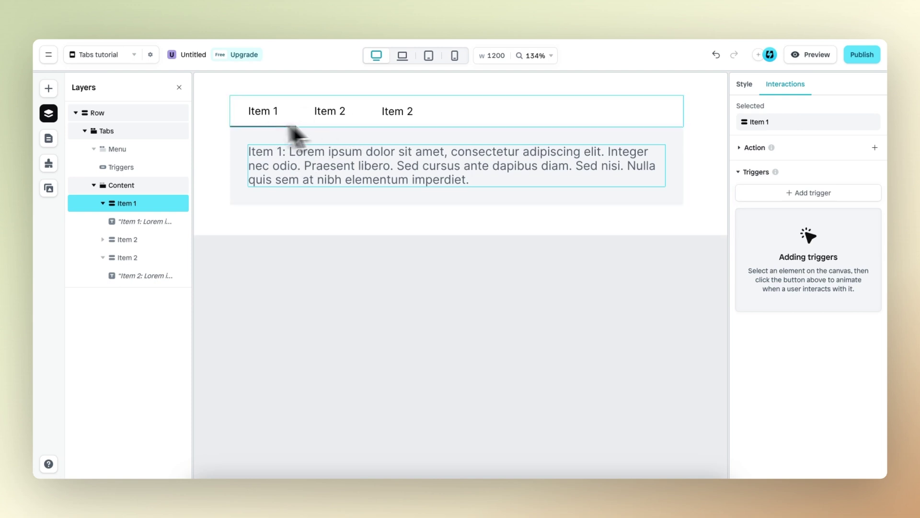
{"action": "left_click", "coordinate": [333, 106]}
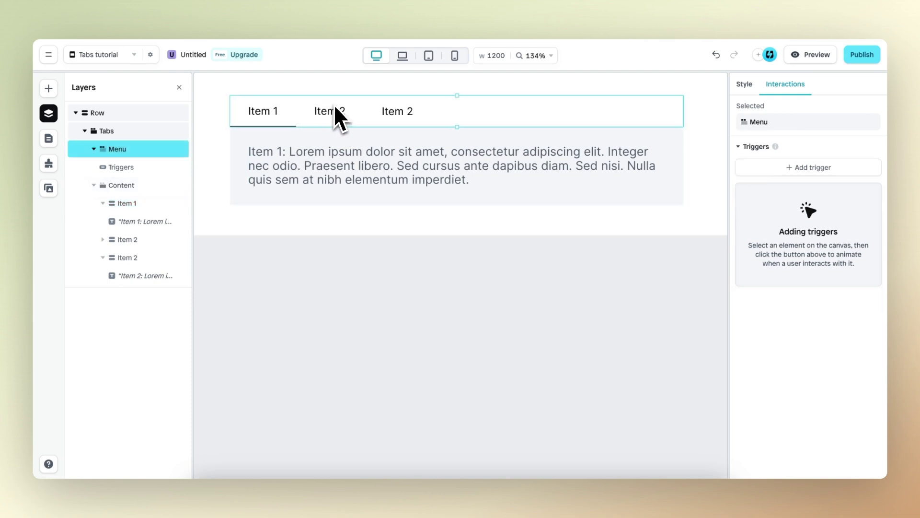
{"action": "left_click", "coordinate": [128, 205]}
{"action": "left_click", "coordinate": [747, 86]}
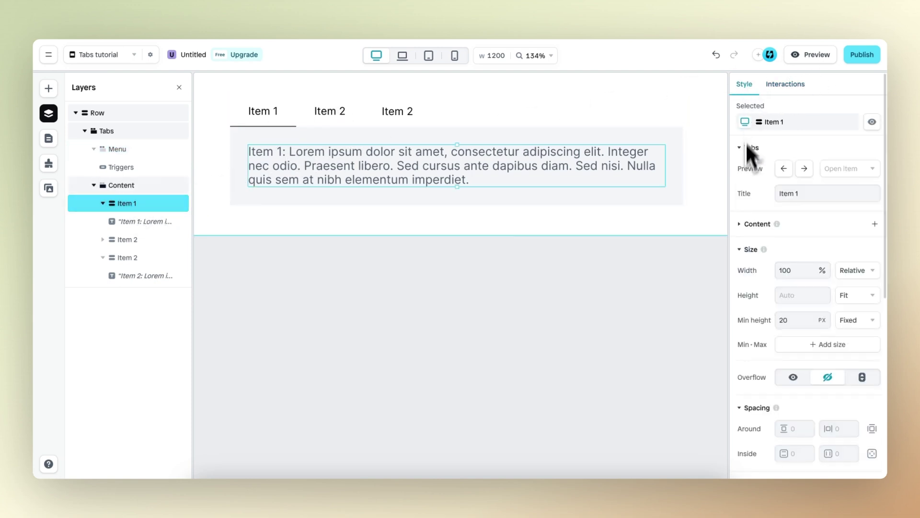
{"action": "double_click", "coordinate": [795, 194]}
{"action": "type", "text": "Tutorial"}
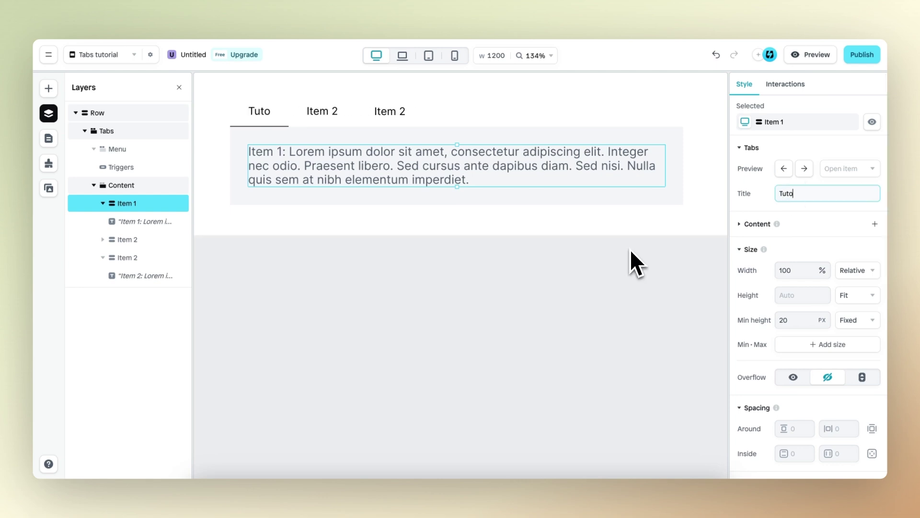
{"action": "left_click", "coordinate": [387, 214]}
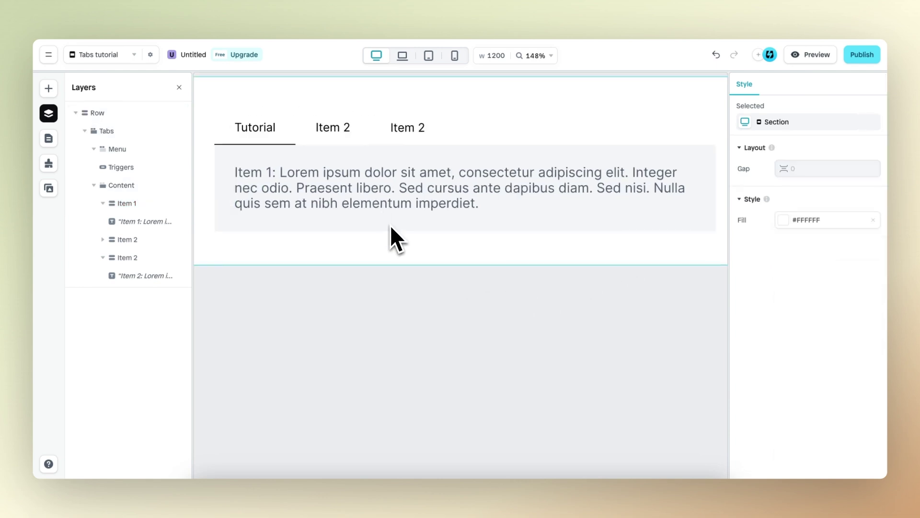
{"action": "scroll", "coordinate": [390, 228], "scroll_direction": "down", "scroll_amount": 5}
{"action": "scroll", "coordinate": [390, 228], "scroll_direction": "down", "scroll_amount": 3}
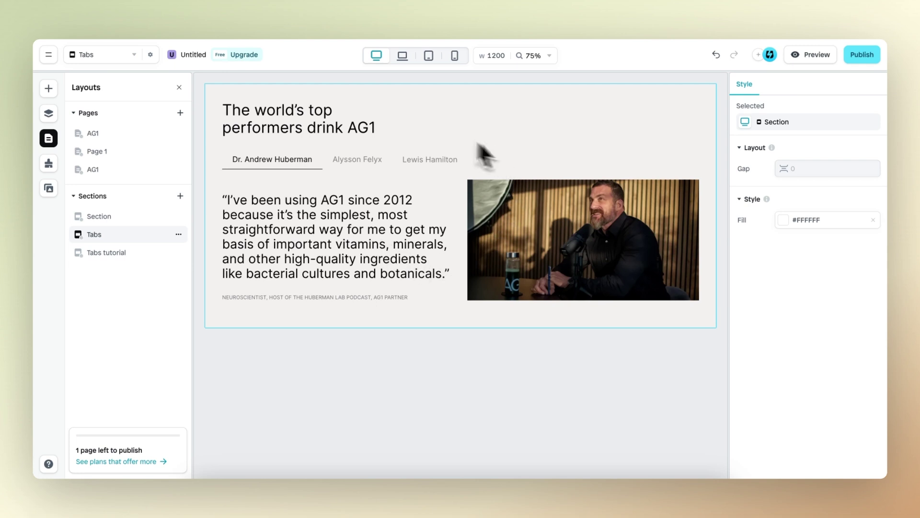
{"action": "left_click", "coordinate": [392, 240]}
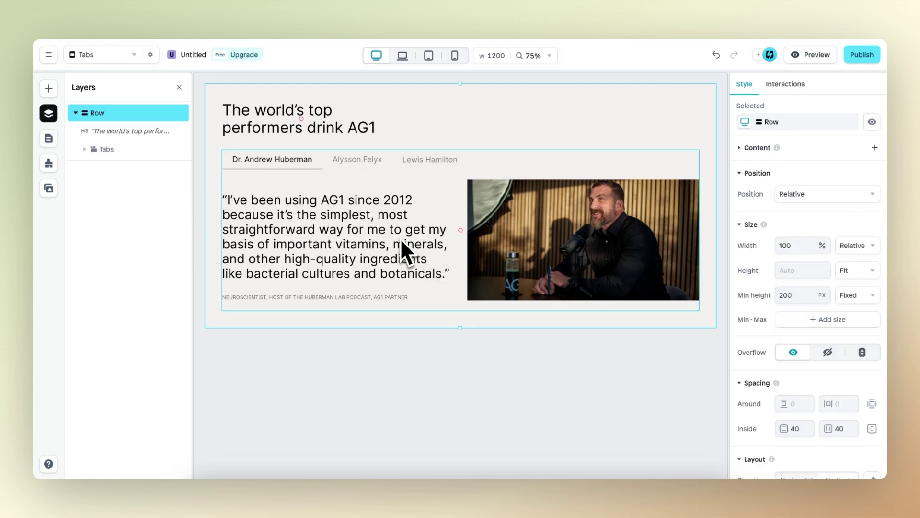
{"action": "left_click", "coordinate": [402, 236]}
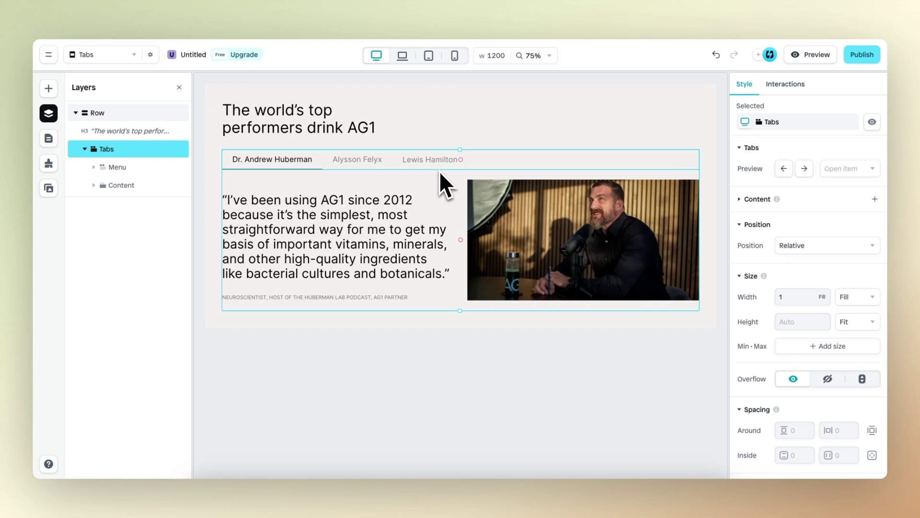
{"action": "left_click", "coordinate": [378, 216]}
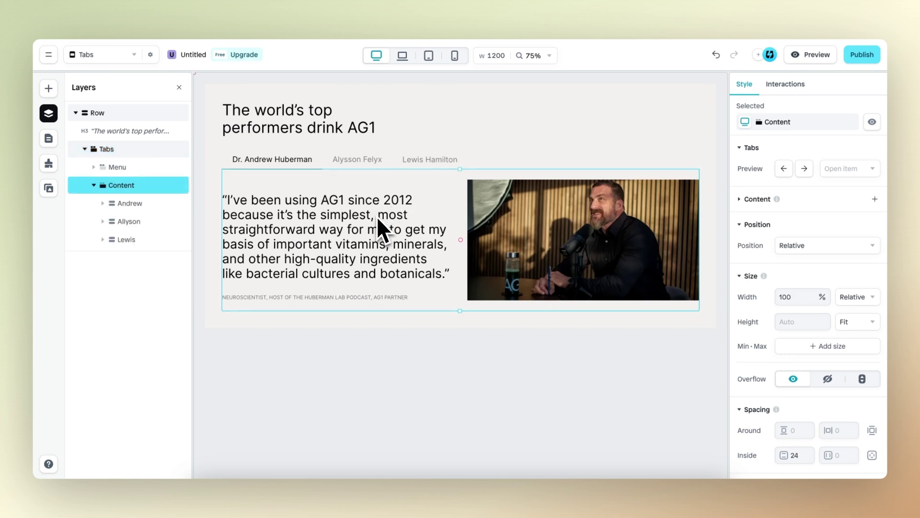
{"action": "left_click", "coordinate": [376, 217]}
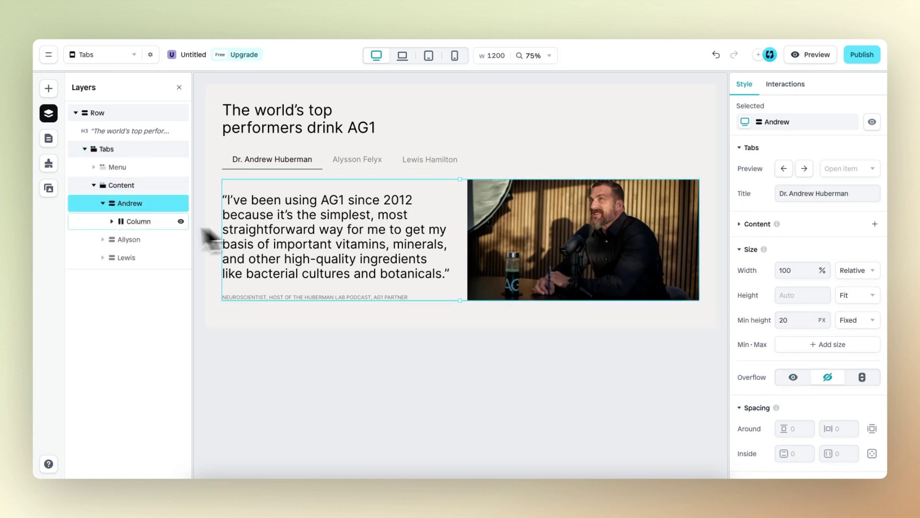
{"action": "left_click", "coordinate": [113, 221]}
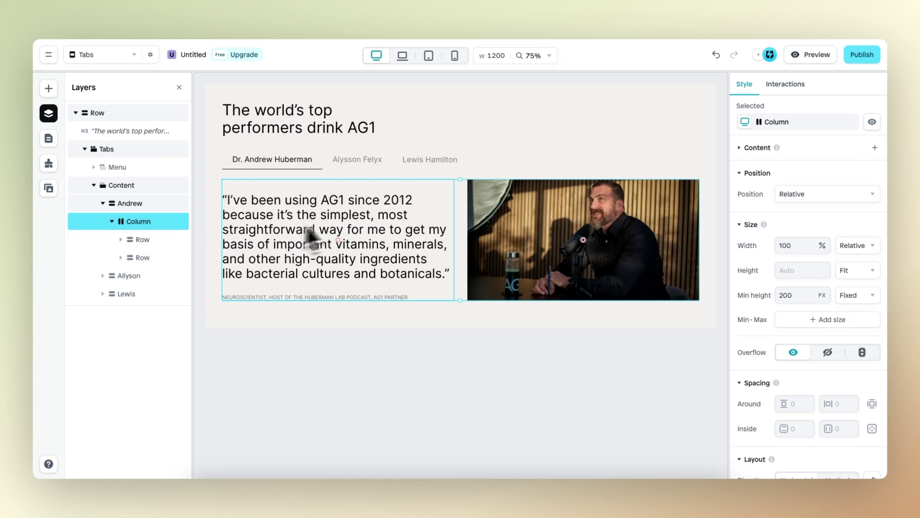
{"action": "left_click", "coordinate": [354, 231]}
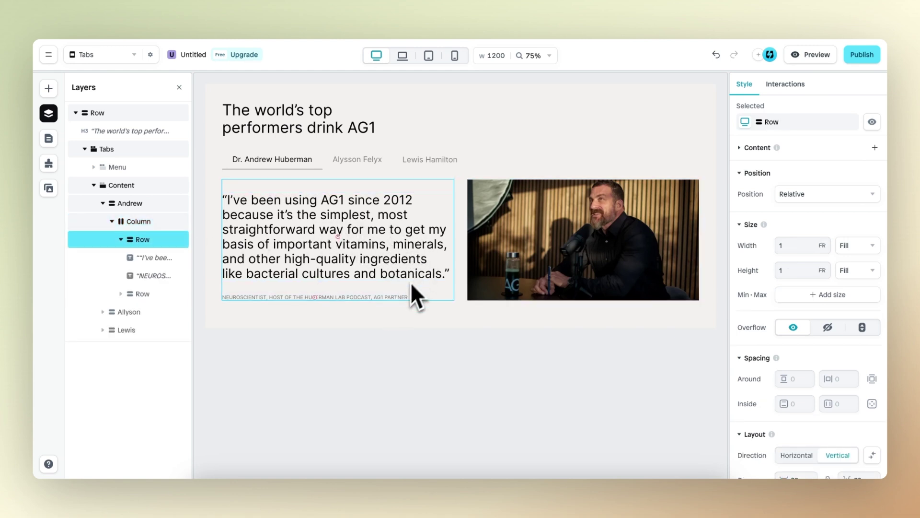
{"action": "left_click", "coordinate": [557, 237]}
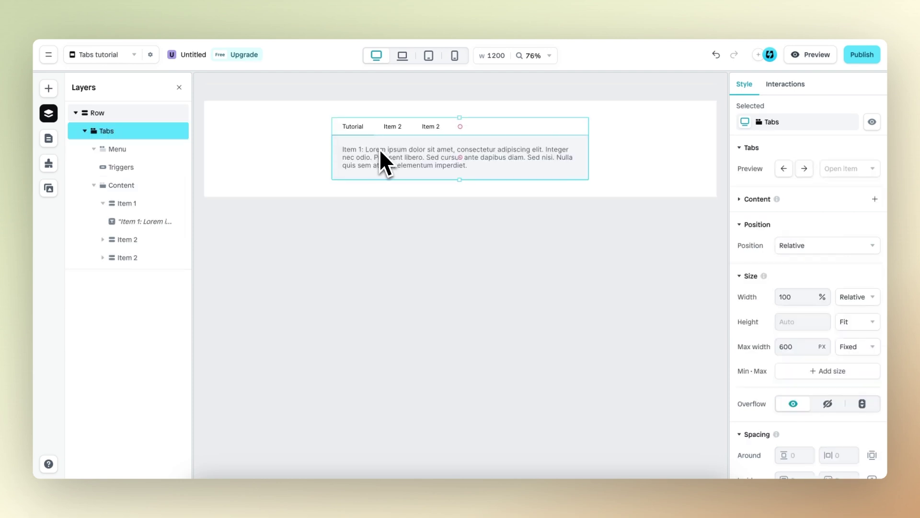
{"action": "left_click", "coordinate": [380, 149]}
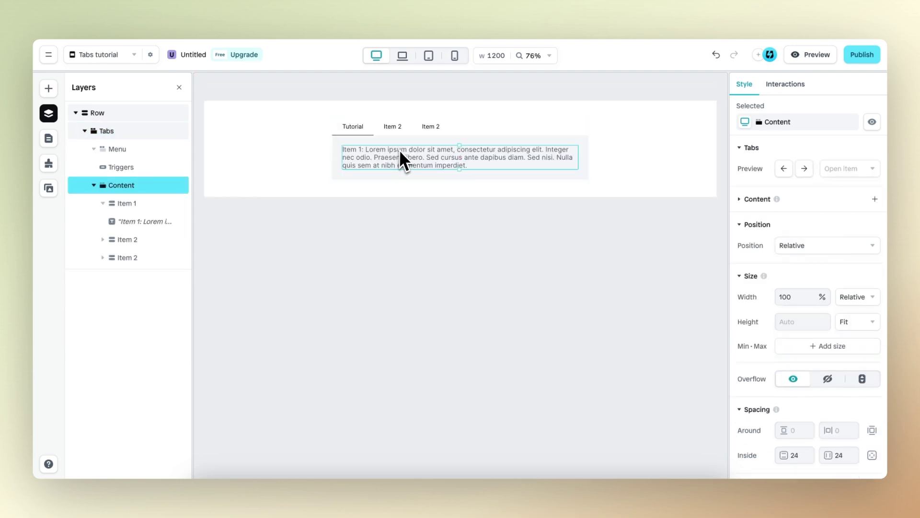
- Delete the placeholder text from the Tutorial tab's Item 1
{"action": "left_click", "coordinate": [399, 149]}
{"action": "left_click", "coordinate": [408, 159]}
{"action": "scroll", "coordinate": [410, 163], "scroll_direction": "up", "scroll_amount": 5}
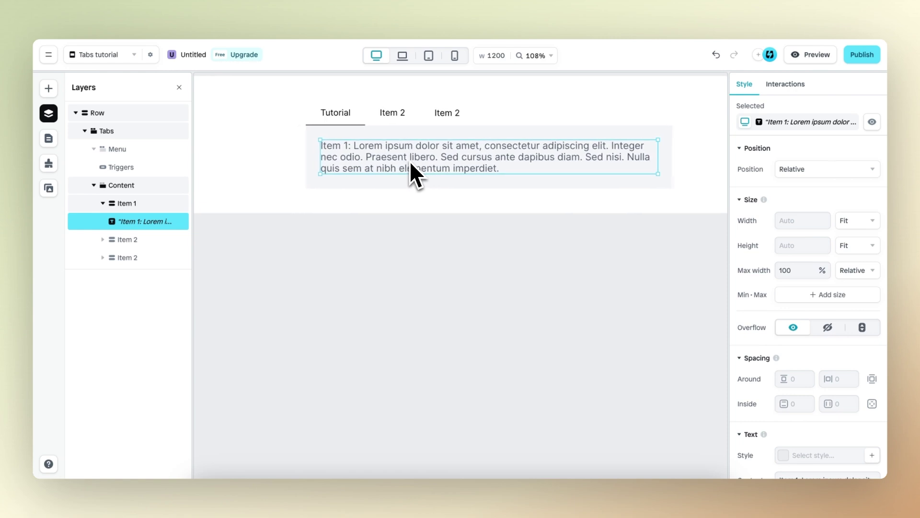
{"action": "key", "text": "Delete"}
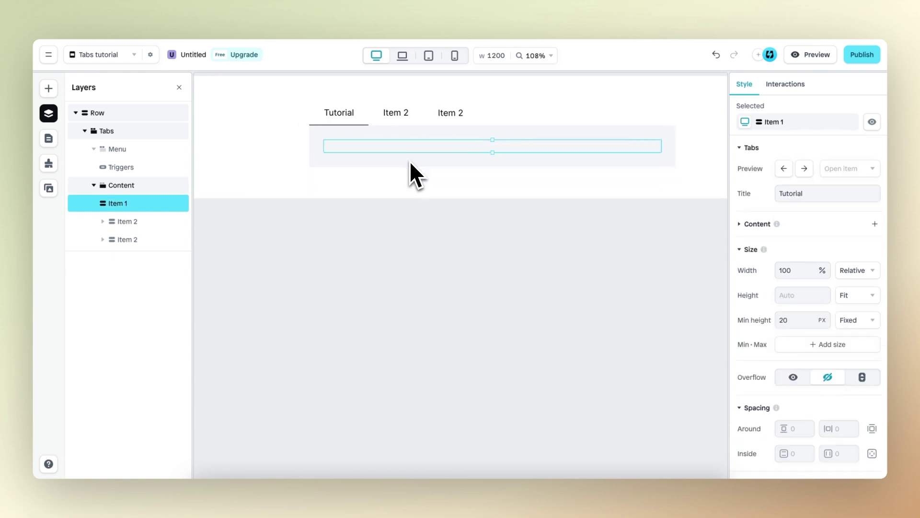
- Insert a 2-columns layout with a lorem ipsum paragraph and a short text line in the left column
{"action": "left_click", "coordinate": [49, 90]}
{"action": "mouse_move", "coordinate": [130, 166]}
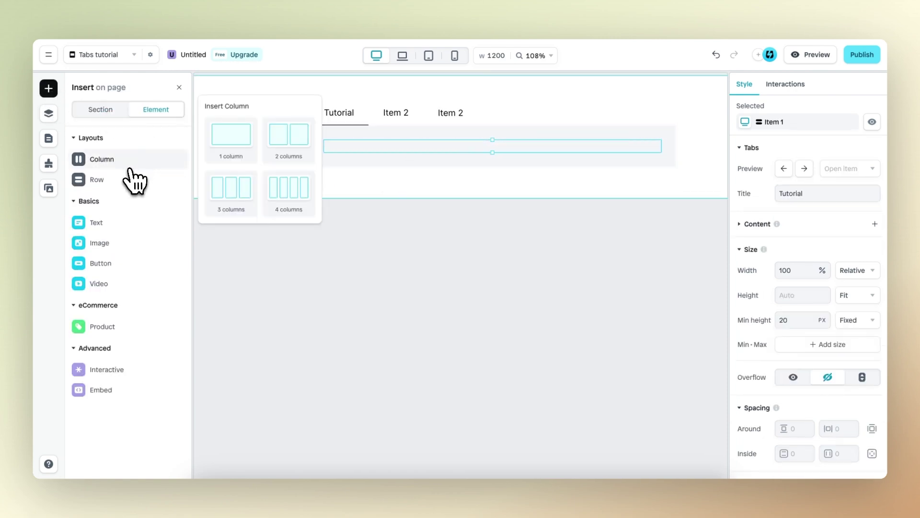
{"action": "left_click_drag", "start_coordinate": [237, 136], "coordinate": [407, 148]}
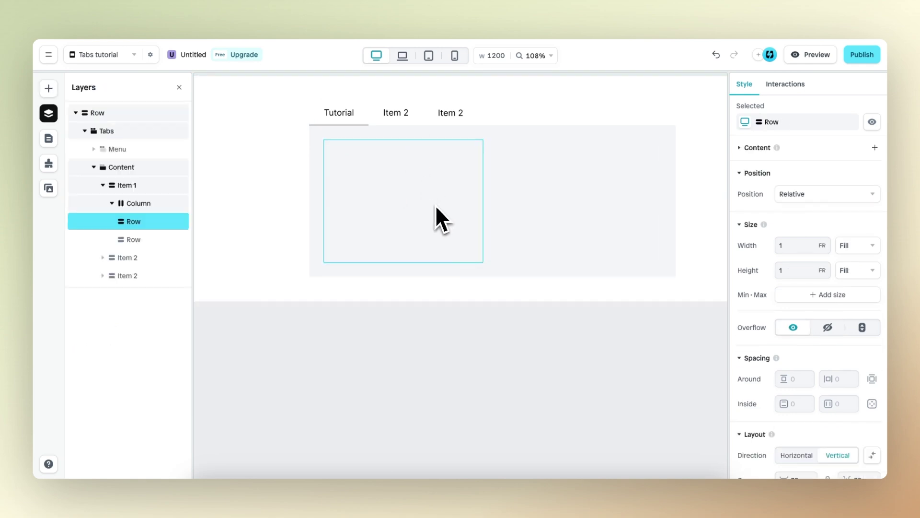
{"action": "left_click", "coordinate": [48, 88]}
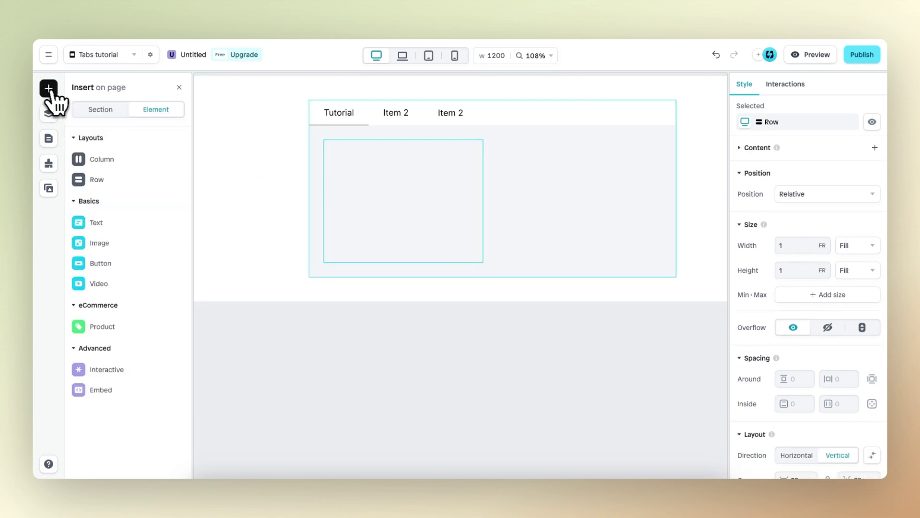
{"action": "left_click_drag", "start_coordinate": [127, 223], "coordinate": [416, 209]}
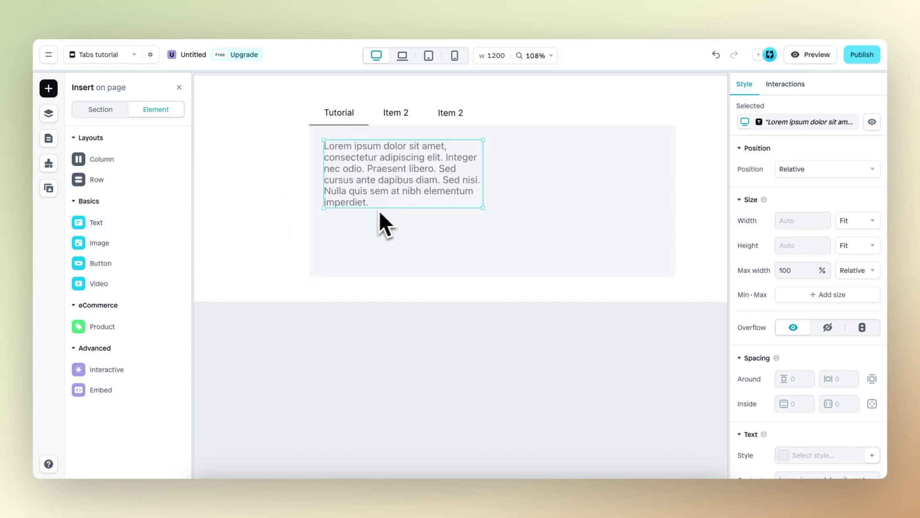
{"action": "mouse_move", "coordinate": [121, 226]}
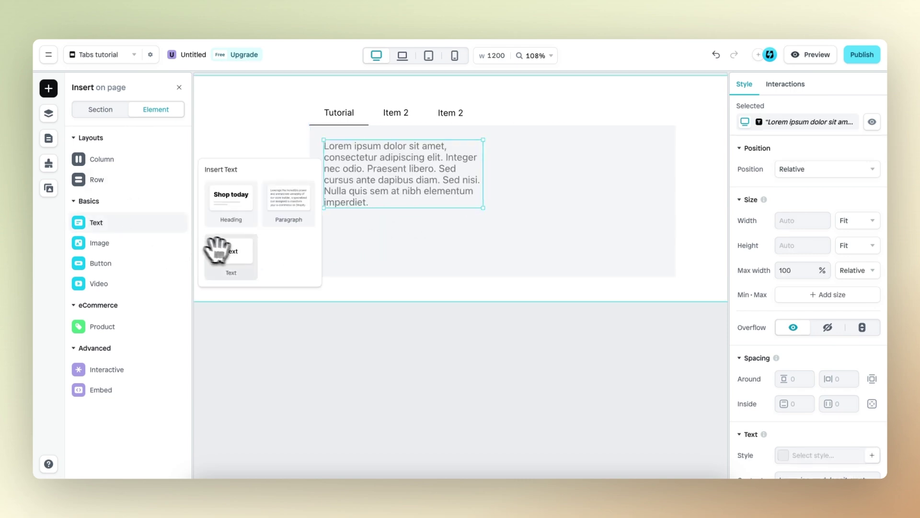
{"action": "left_click_drag", "start_coordinate": [216, 246], "coordinate": [411, 239]}
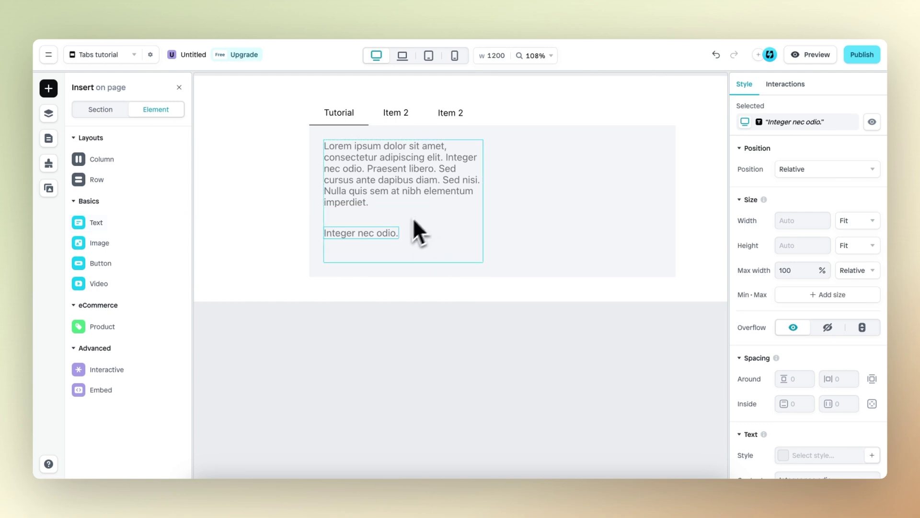
- Place an image placeholder in the empty right column
{"action": "left_click", "coordinate": [580, 205]}
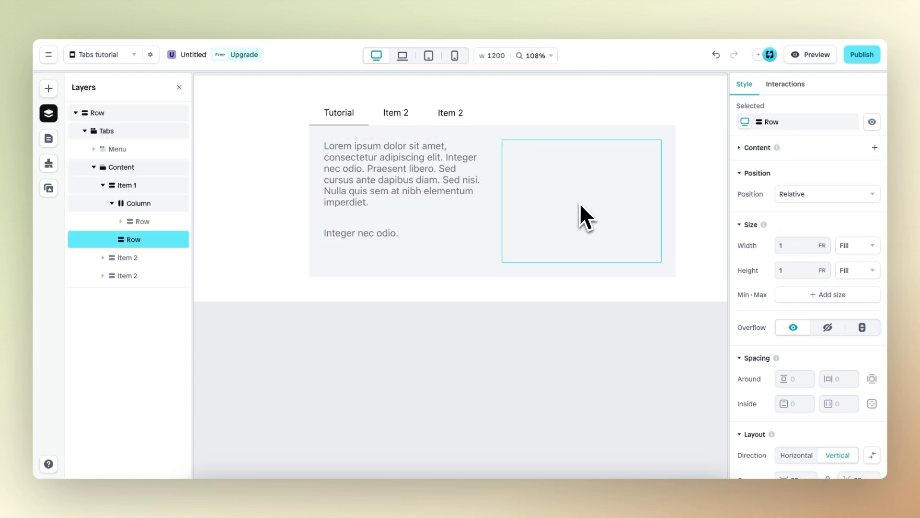
{"action": "left_click", "coordinate": [48, 88]}
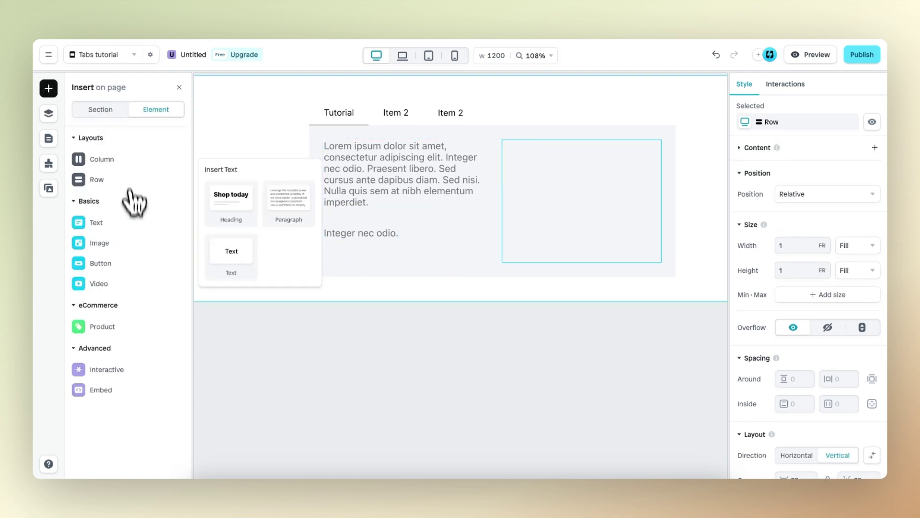
{"action": "mouse_move", "coordinate": [126, 245]}
{"action": "left_click_drag", "start_coordinate": [229, 244], "coordinate": [571, 202]}
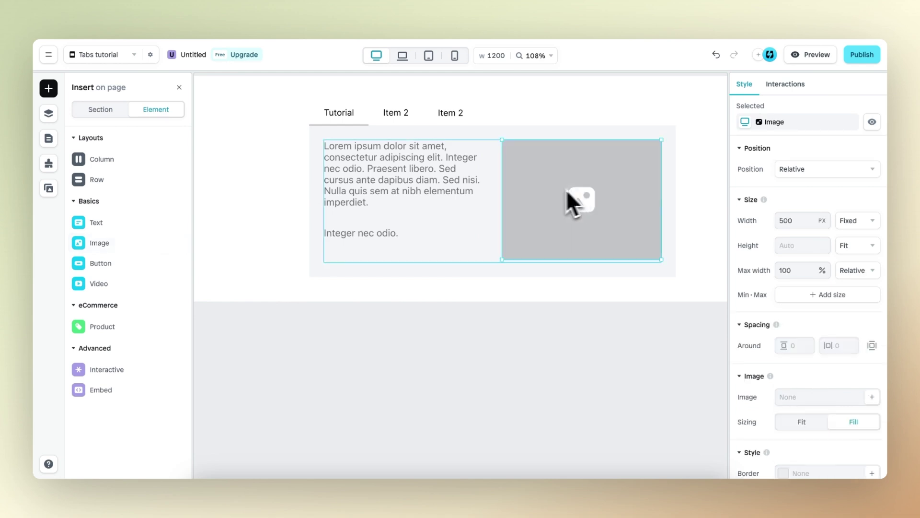
{"action": "left_click", "coordinate": [503, 135]}
- Clear the Tabs component's 600 px max width to Auto so it spans the full section
{"action": "left_click", "coordinate": [106, 132]}
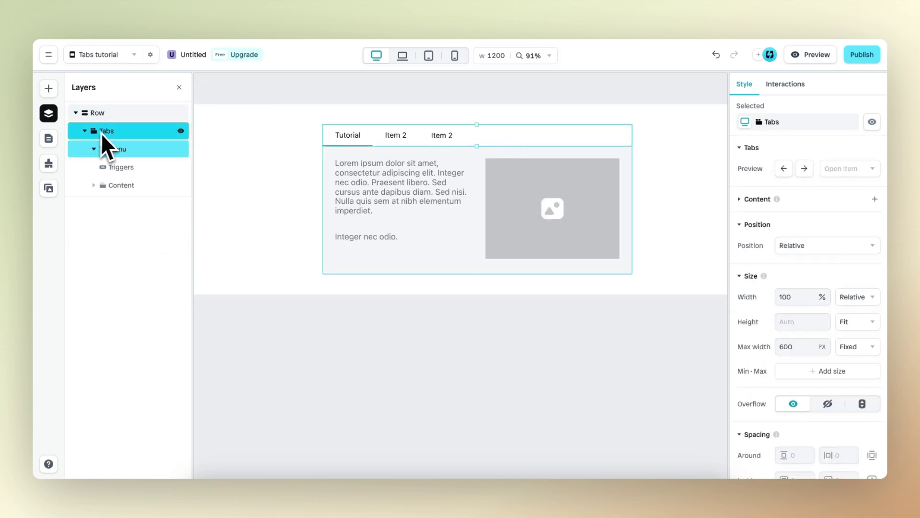
{"action": "scroll", "coordinate": [548, 253], "scroll_direction": "right", "scroll_amount": 1}
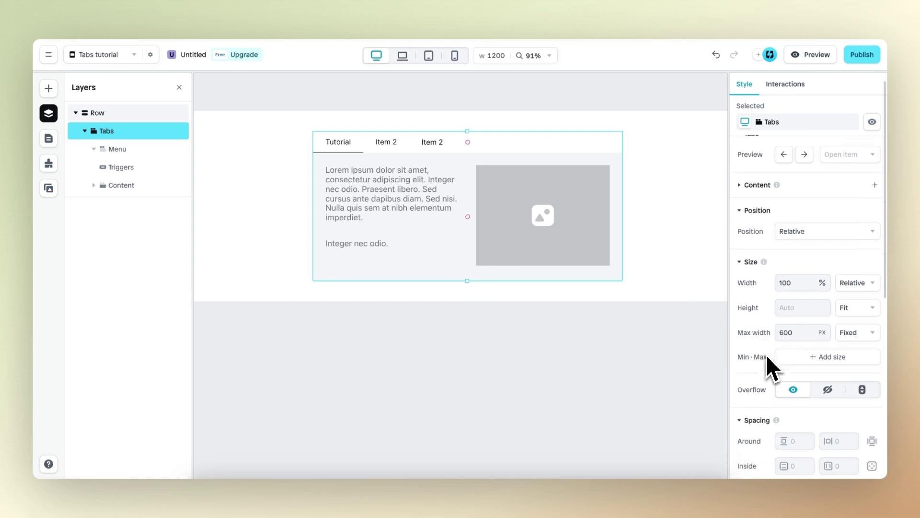
{"action": "scroll", "coordinate": [767, 355], "scroll_direction": "down", "scroll_amount": 1}
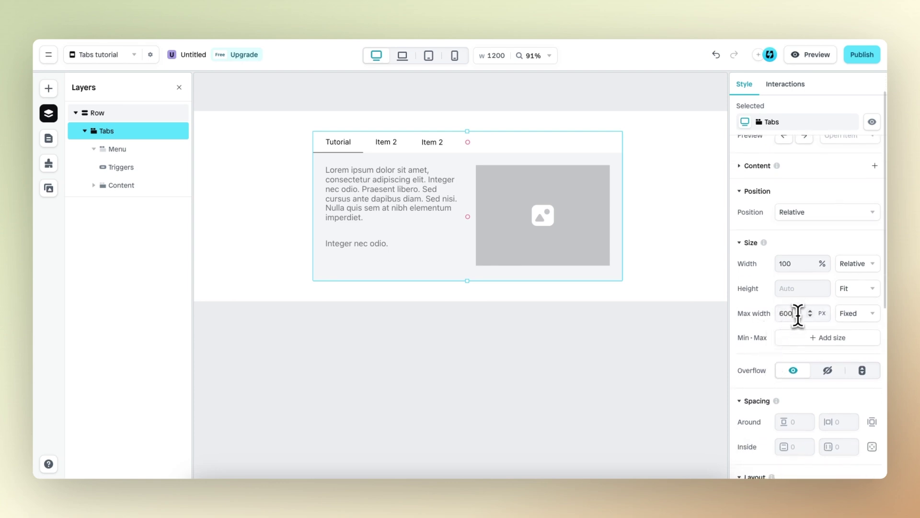
{"action": "left_click_drag", "start_coordinate": [797, 315], "coordinate": [738, 315]}
{"action": "key", "text": "BackSpace"}
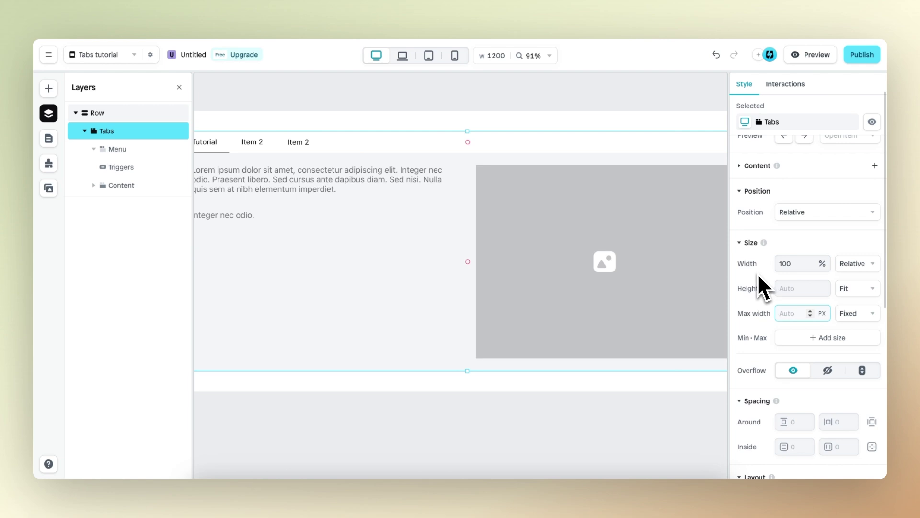
{"action": "scroll", "coordinate": [577, 283], "scroll_direction": "down", "scroll_amount": 5, "text": "ctrl"}
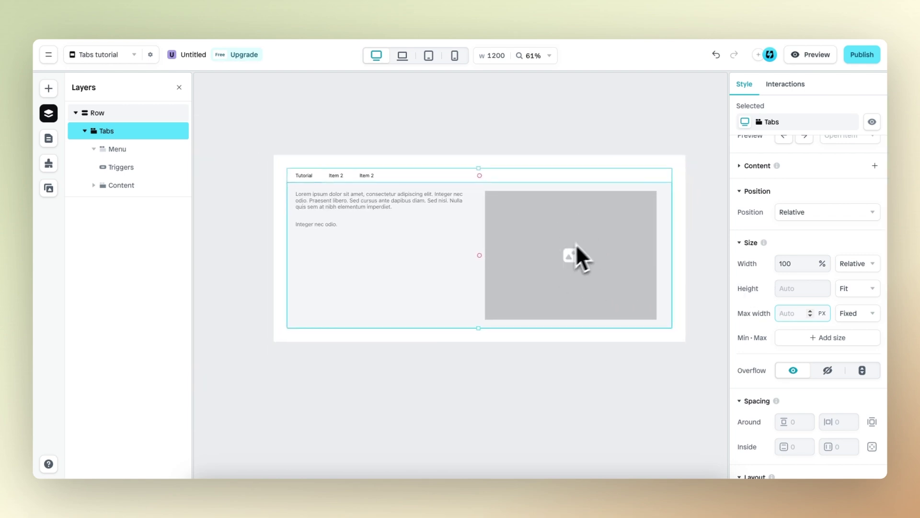
{"action": "scroll", "coordinate": [493, 203], "scroll_direction": "up", "scroll_amount": 3}
{"action": "scroll", "coordinate": [493, 203], "scroll_direction": "down", "scroll_amount": 2}
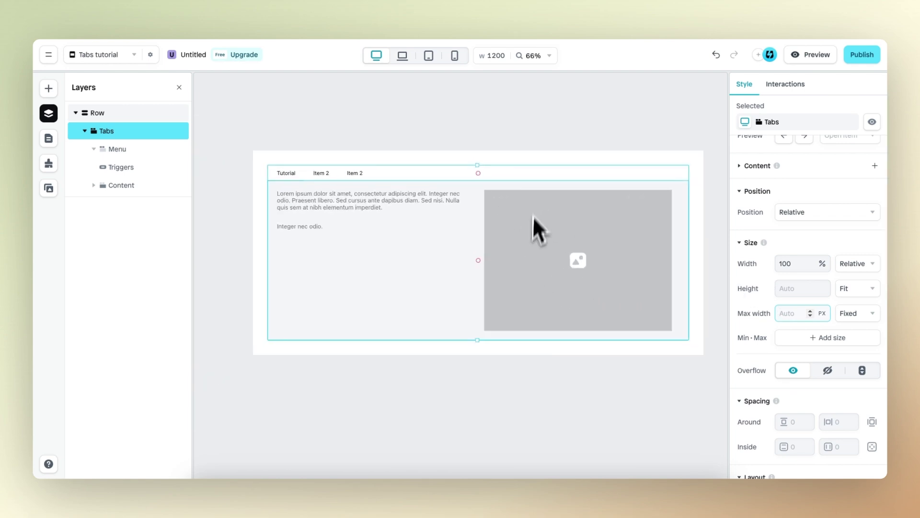
- Edit the Tutorial tab's Lorem ipsum paragraph, then select the column holding the quote and photo
{"action": "left_click", "coordinate": [398, 210]}
{"action": "left_click", "coordinate": [381, 201]}
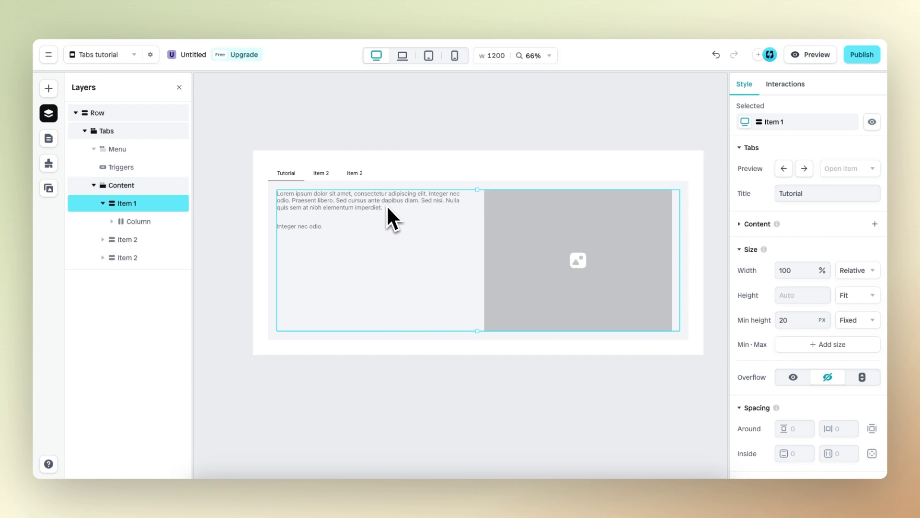
{"action": "left_click", "coordinate": [387, 205]}
{"action": "left_click", "coordinate": [380, 206]}
{"action": "left_click", "coordinate": [386, 207]}
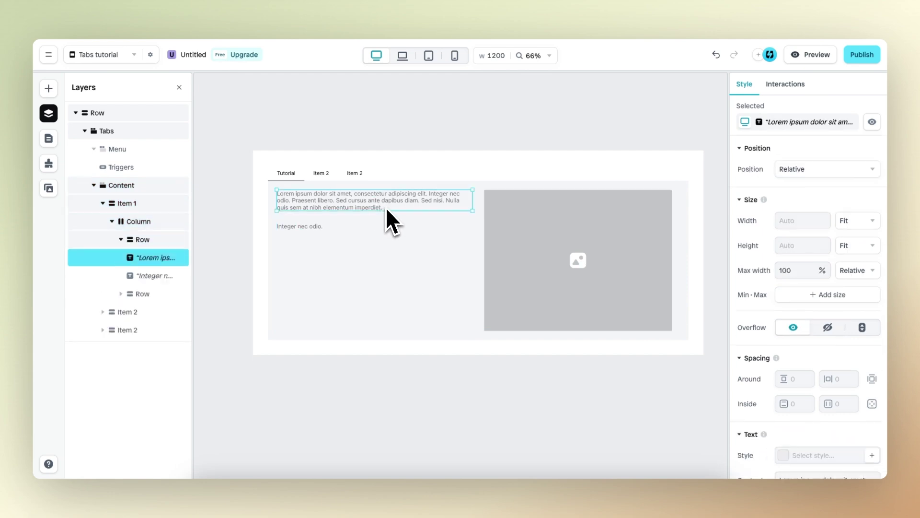
{"action": "left_click", "coordinate": [386, 207]}
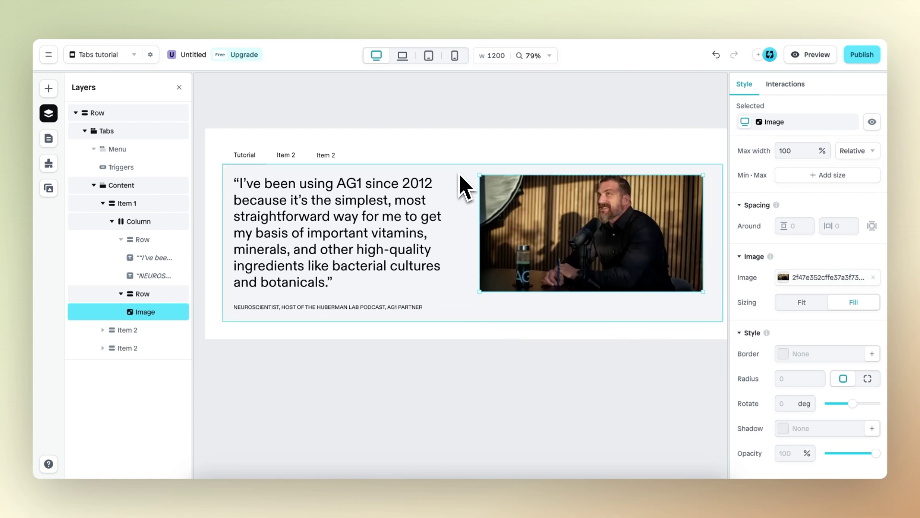
{"action": "left_click", "coordinate": [442, 260]}
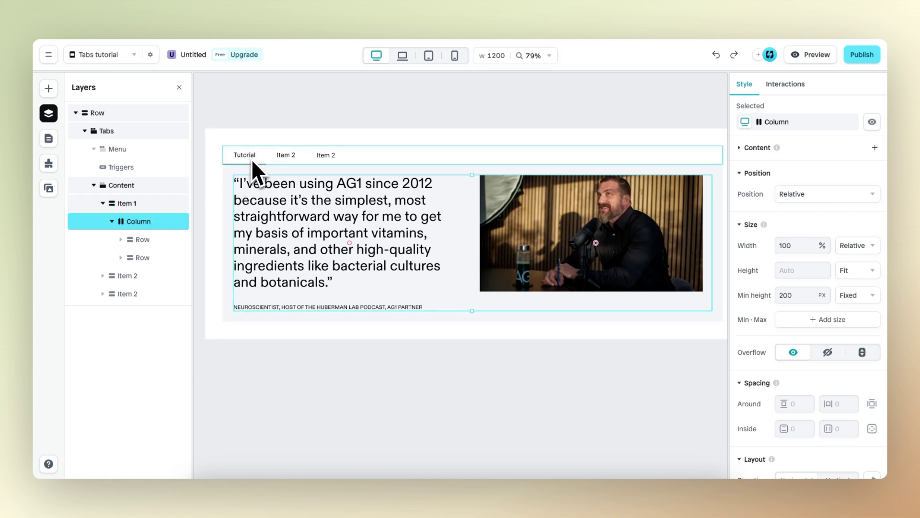
- Retitle Item 1's tab from 'Tutorial' to the first testimonial author's full name
{"action": "left_click", "coordinate": [140, 208]}
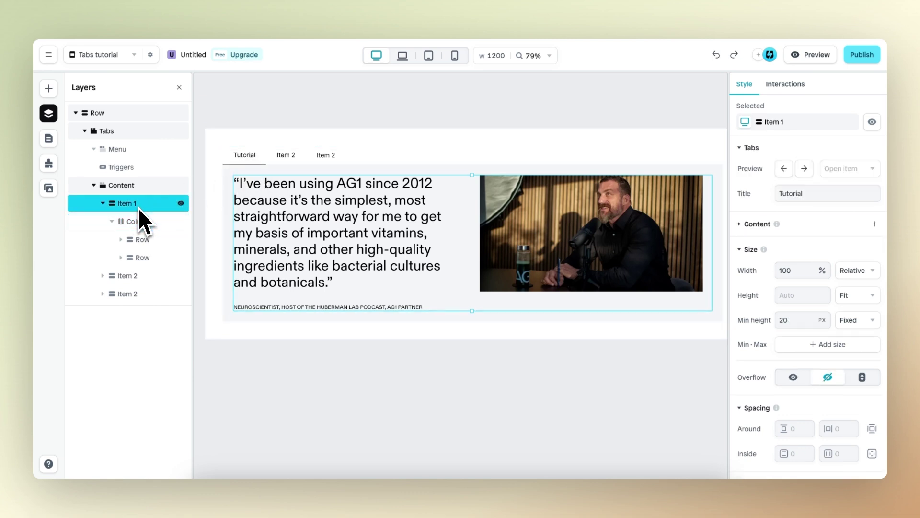
{"action": "double_click", "coordinate": [790, 193]}
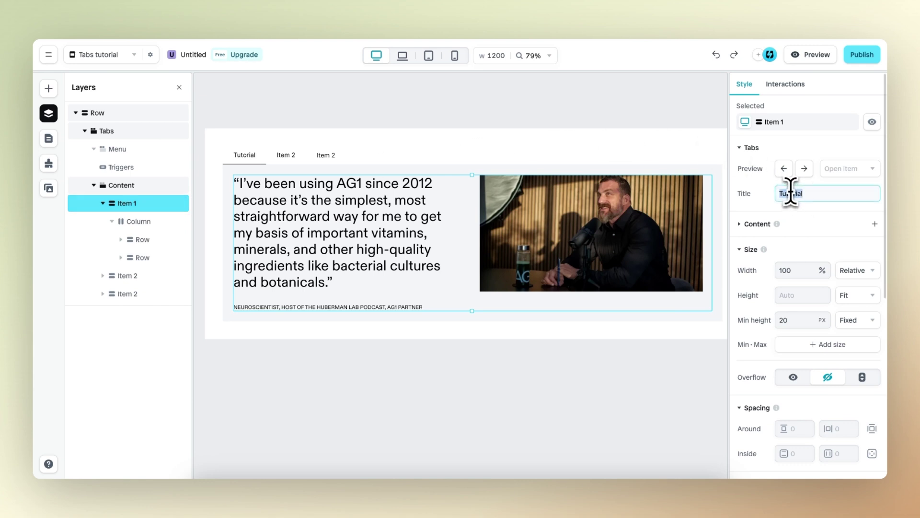
{"action": "type", "text": "Dr. Andrew Huberman"}
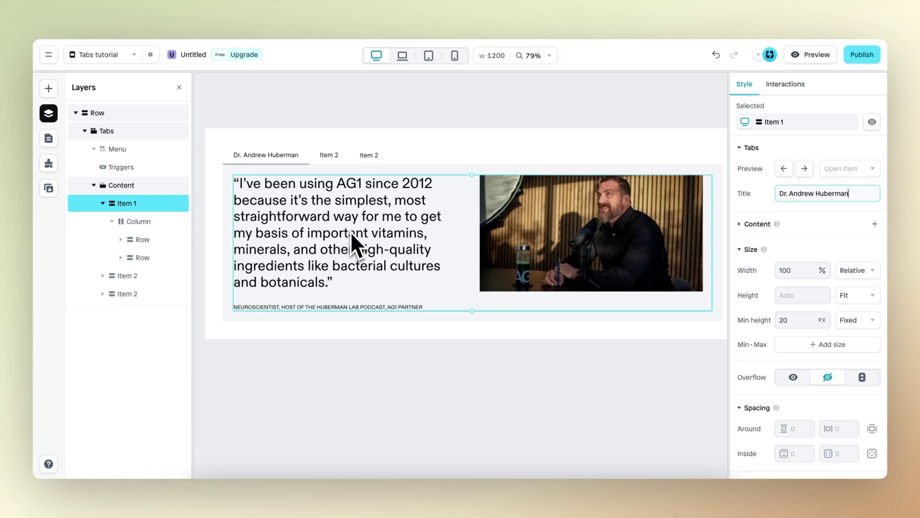
{"action": "key", "text": "ctrl+z"}
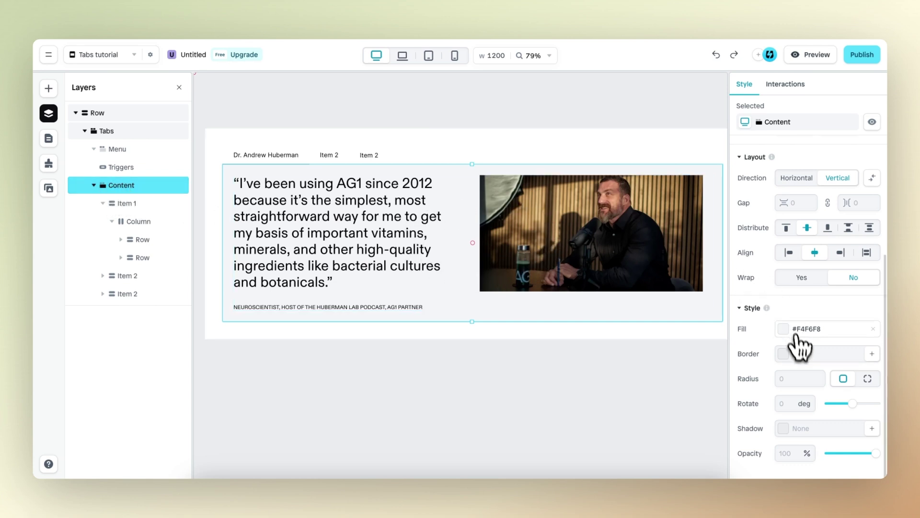
- Clear the grey fills from the tab content, the quote row and the photo row
{"action": "left_click", "coordinate": [874, 329]}
{"action": "double_click", "coordinate": [427, 250]}
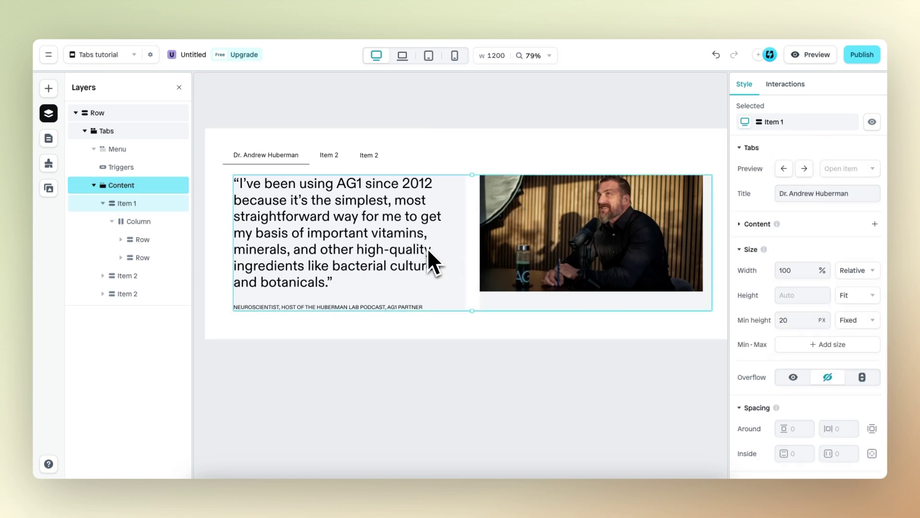
{"action": "double_click", "coordinate": [441, 250]}
{"action": "double_click", "coordinate": [442, 249]}
{"action": "scroll", "coordinate": [764, 350], "scroll_direction": "down", "scroll_amount": 6}
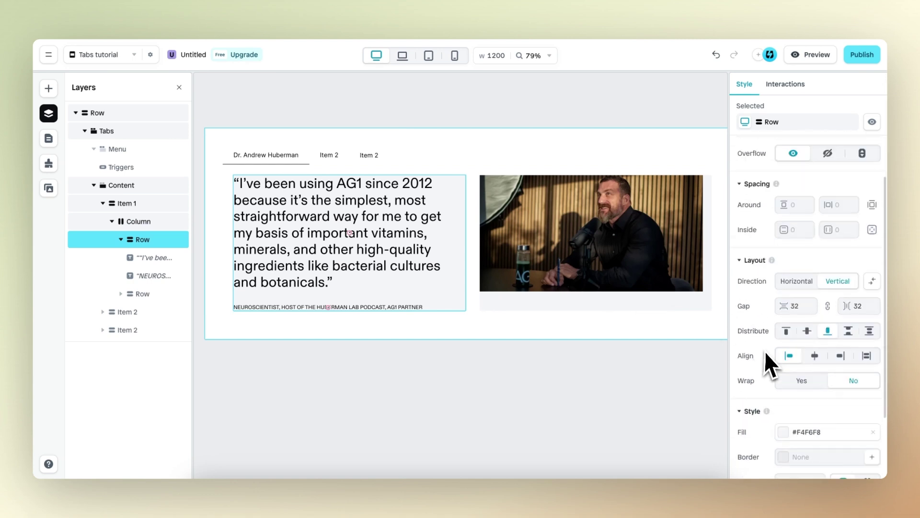
{"action": "left_click", "coordinate": [873, 333]}
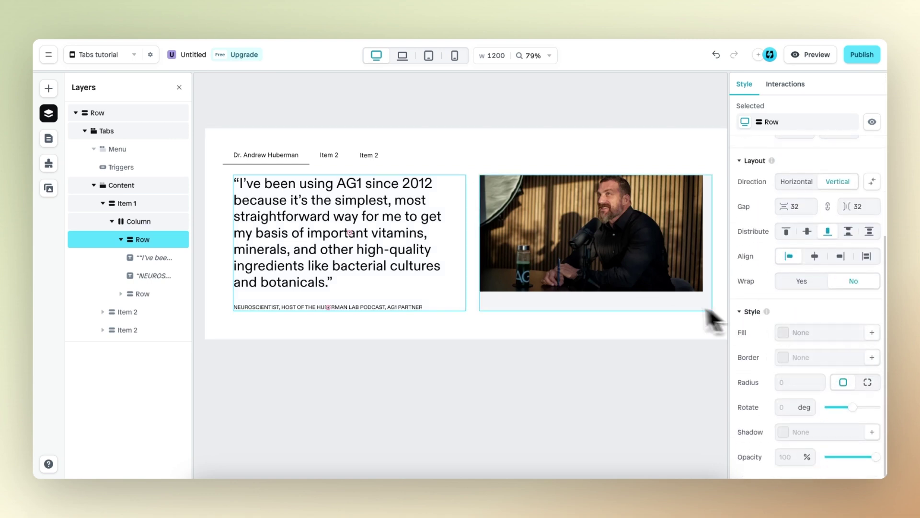
{"action": "left_click", "coordinate": [666, 307]}
{"action": "scroll", "coordinate": [832, 345], "scroll_direction": "down", "scroll_amount": 5}
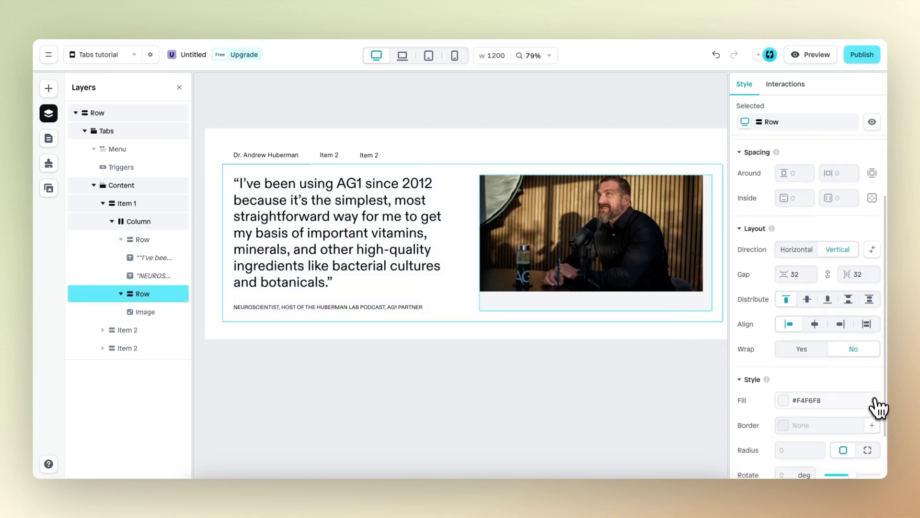
{"action": "left_click", "coordinate": [874, 400]}
- Give the outer section row a fill using the Background colour #F3F1F0
{"action": "left_click", "coordinate": [468, 140]}
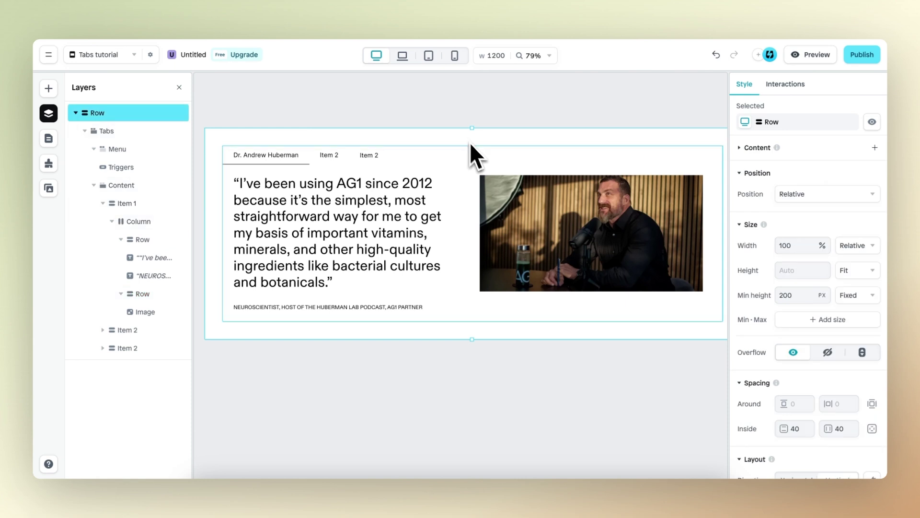
{"action": "scroll", "coordinate": [801, 318], "scroll_direction": "down", "scroll_amount": 6}
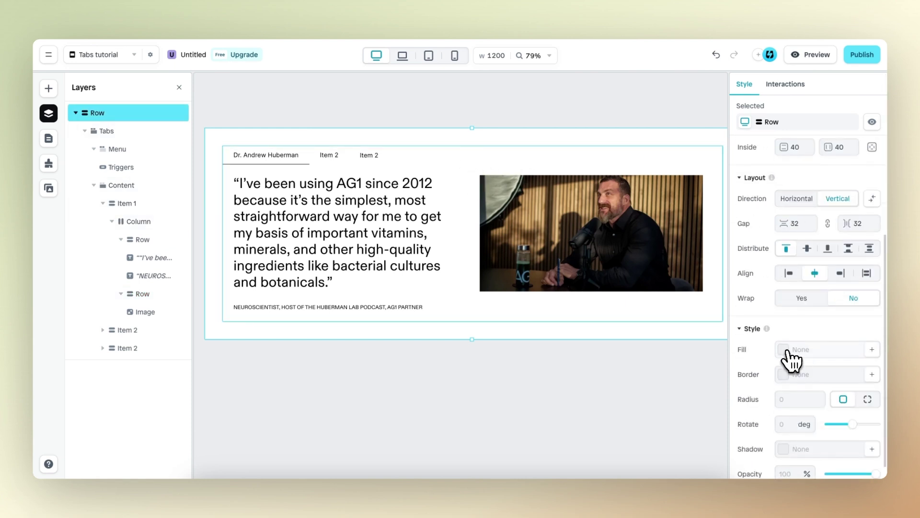
{"action": "left_click", "coordinate": [787, 353]}
{"action": "left_click", "coordinate": [613, 444]}
{"action": "left_click", "coordinate": [601, 444]}
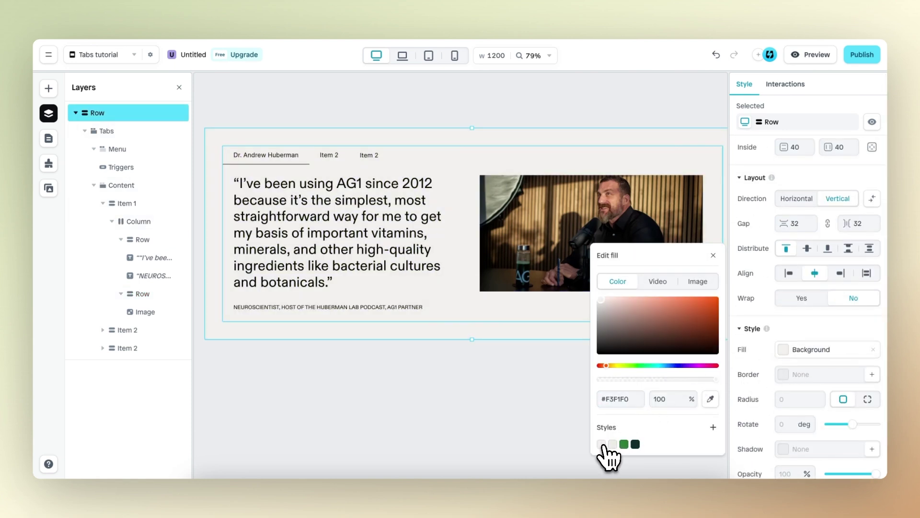
{"action": "left_click", "coordinate": [713, 256]}
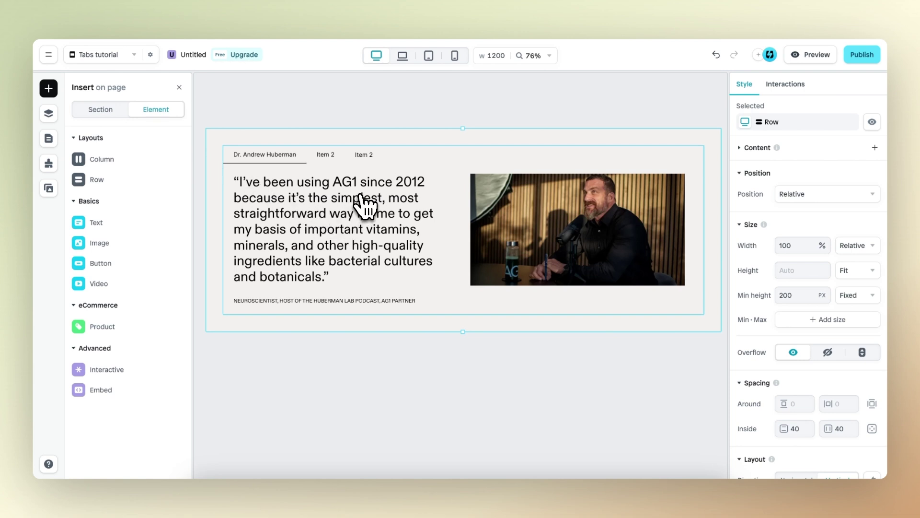
- Insert a Heading above the tabs reading 'The world's top performers drink AG1'
{"action": "mouse_move", "coordinate": [130, 180]}
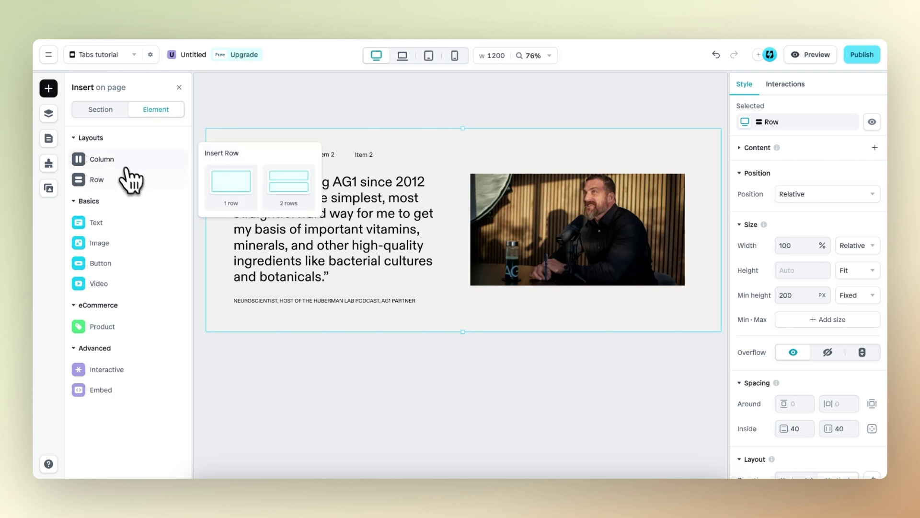
{"action": "mouse_move", "coordinate": [128, 226]}
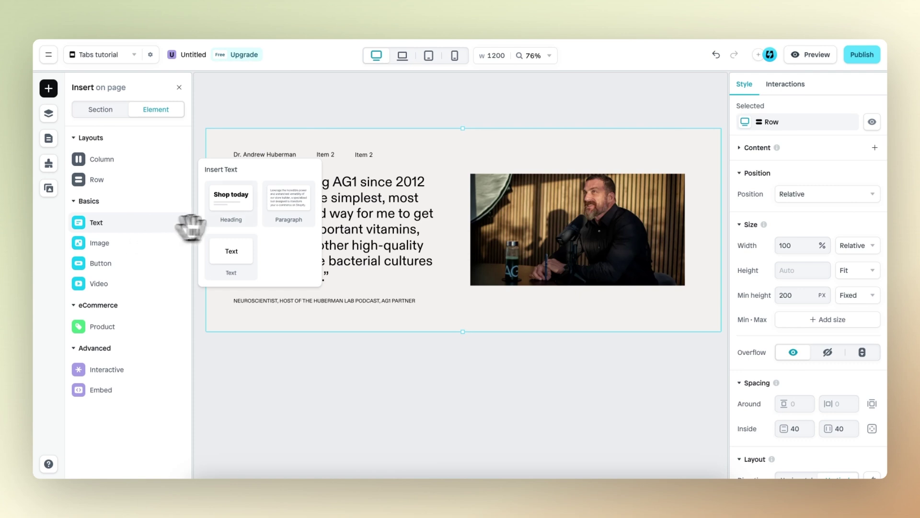
{"action": "left_click_drag", "start_coordinate": [236, 203], "coordinate": [315, 149]}
{"action": "left_click", "coordinate": [88, 150]}
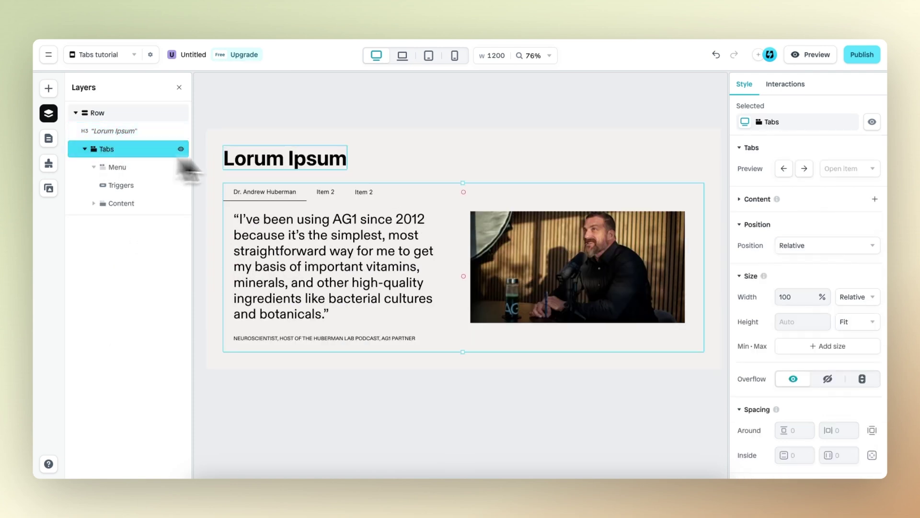
{"action": "left_click", "coordinate": [309, 166]}
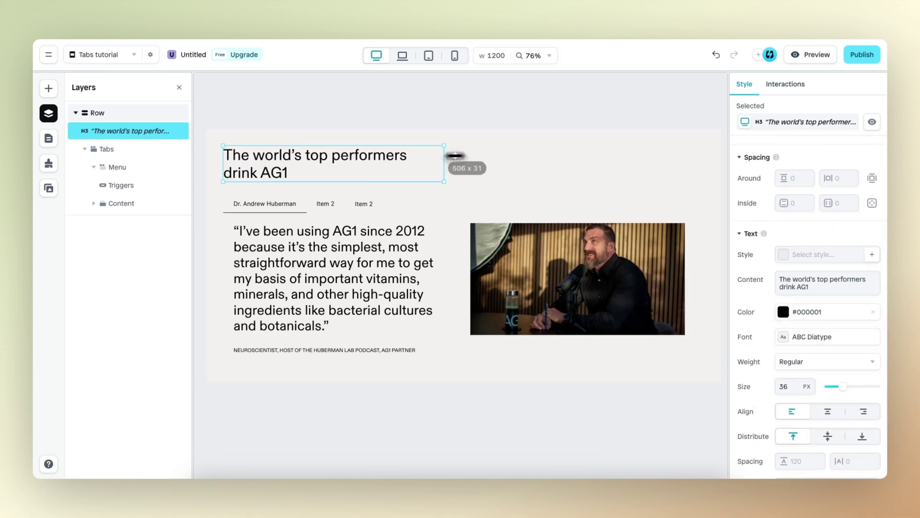
{"action": "left_click", "coordinate": [473, 179]}
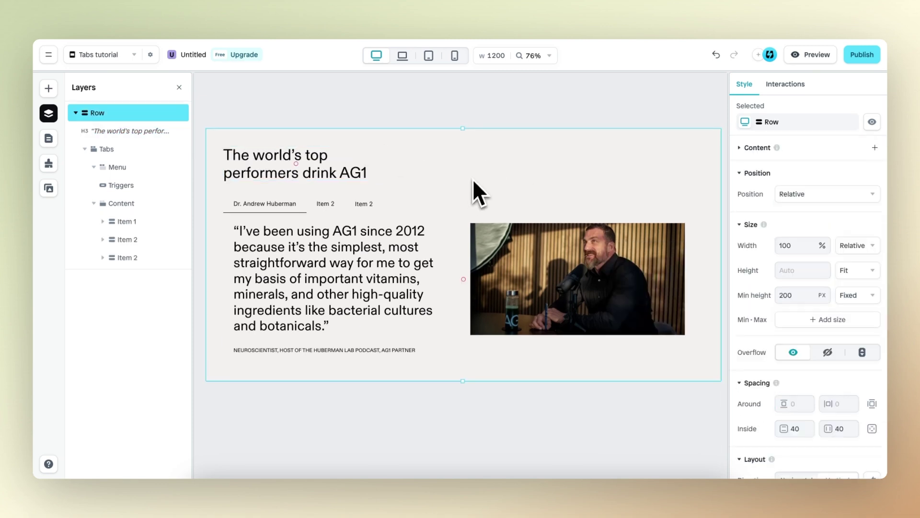
- Duplicate the first testimonial tab item twice
{"action": "left_click", "coordinate": [134, 225]}
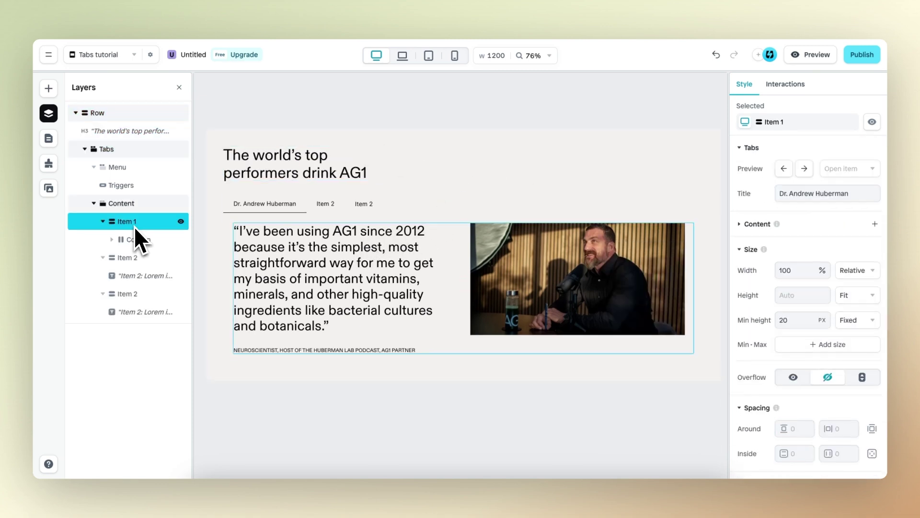
{"action": "right_click", "coordinate": [136, 226]}
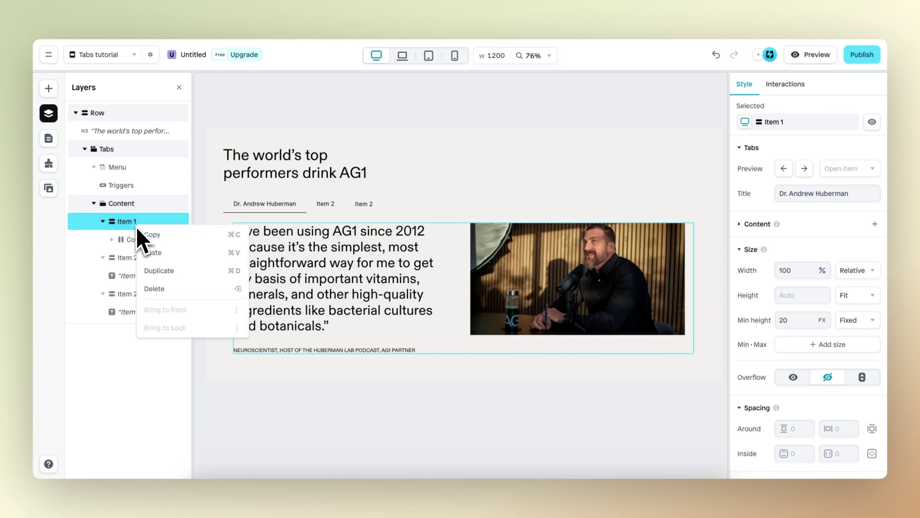
{"action": "left_click", "coordinate": [161, 270]}
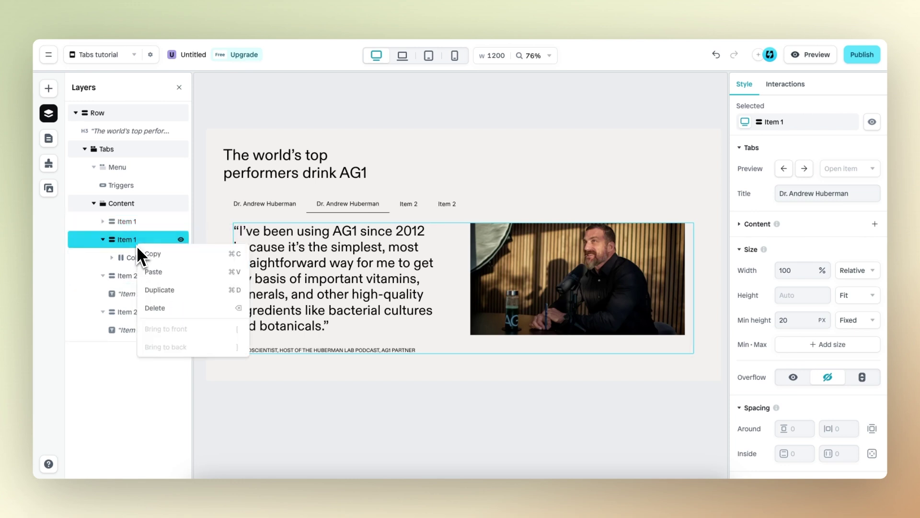
{"action": "right_click", "coordinate": [138, 243]}
{"action": "left_click", "coordinate": [164, 291]}
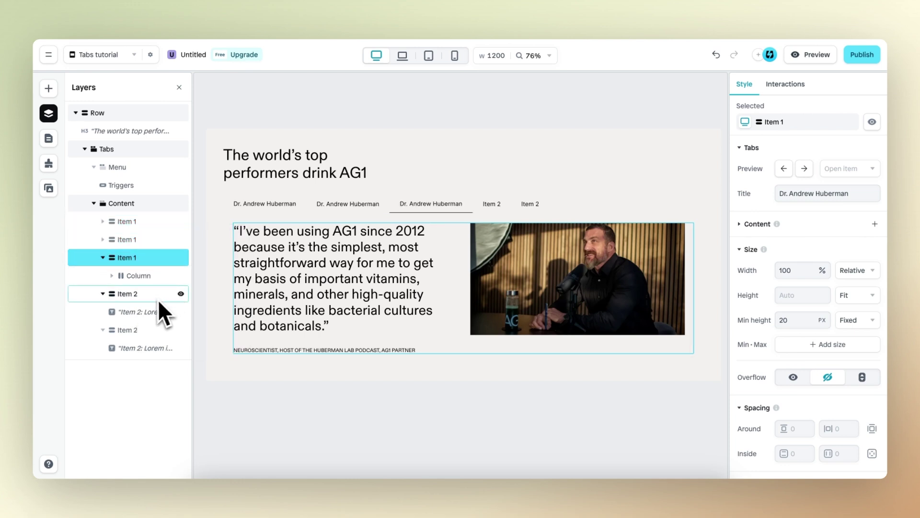
- Delete both placeholder Item 2 tabs, leaving three copies of the first tab
{"action": "left_click", "coordinate": [136, 296]}
{"action": "key", "text": "Delete"}
{"action": "left_click", "coordinate": [131, 294]}
{"action": "key", "text": "Delete"}
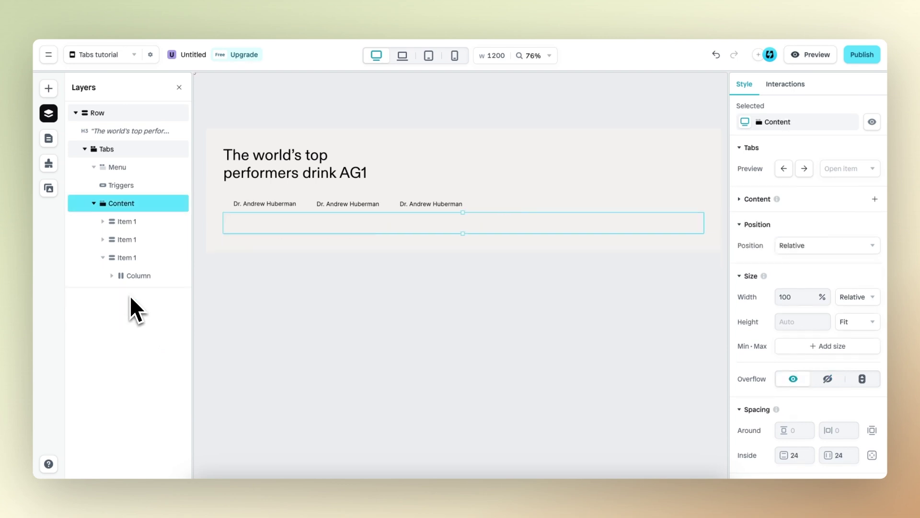
{"action": "left_click", "coordinate": [136, 239]}
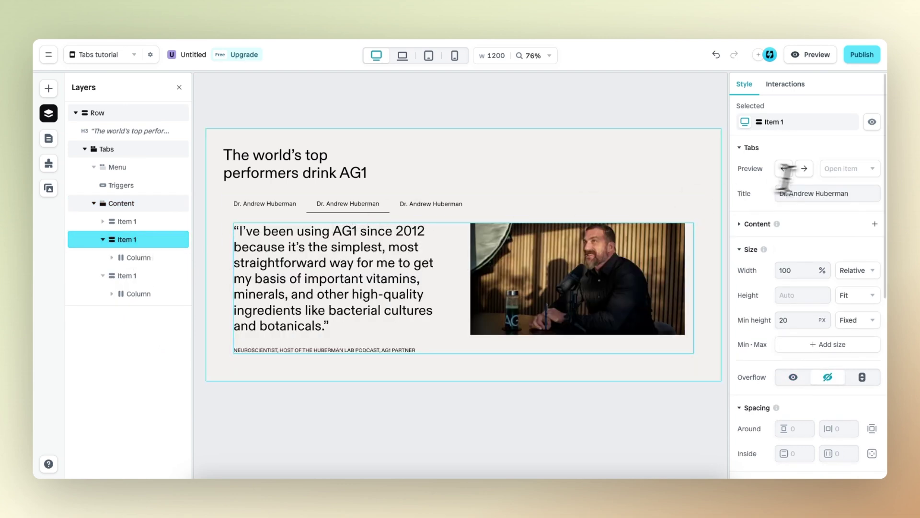
- Change the copied titles on tabs two and three to the second and third authors' full names
{"action": "left_click", "coordinate": [814, 193]}
{"action": "type", "text": "Allyson Felyx"}
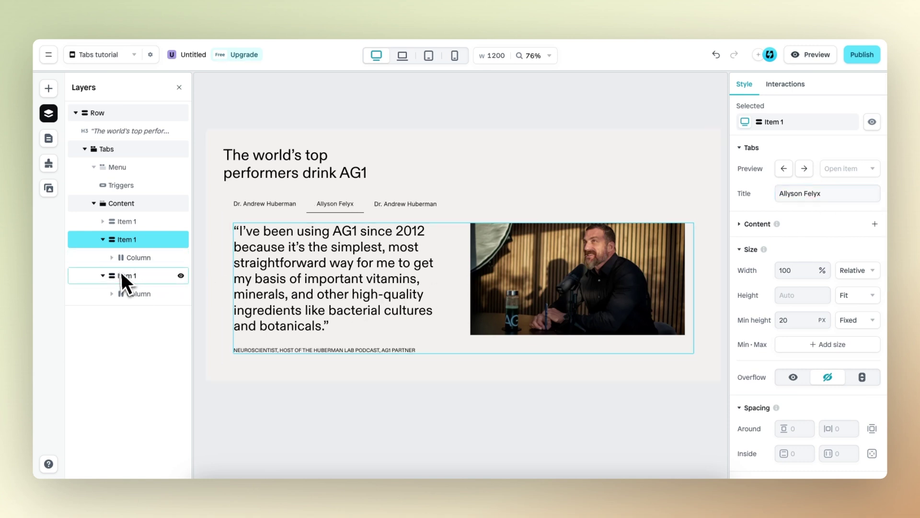
{"action": "left_click", "coordinate": [123, 276]}
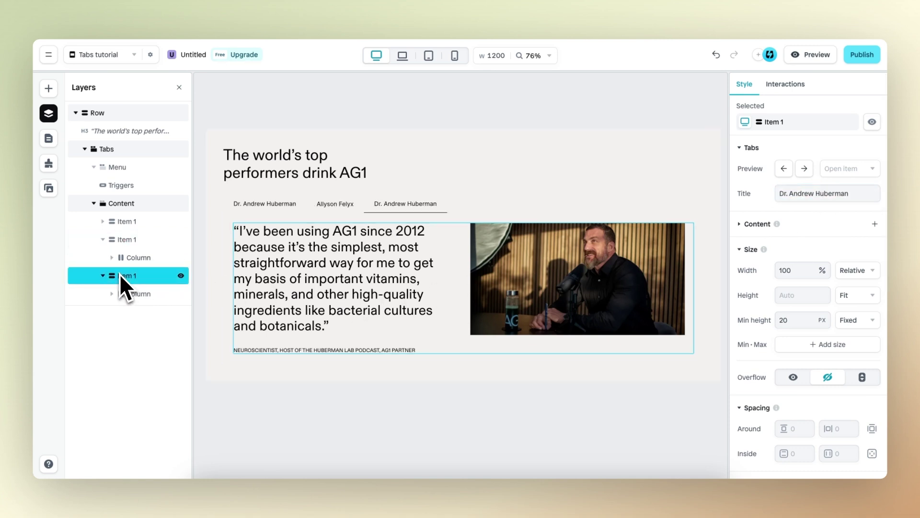
{"action": "left_click", "coordinate": [810, 193]}
{"action": "type", "text": "Sir Lewis Hamilton"}
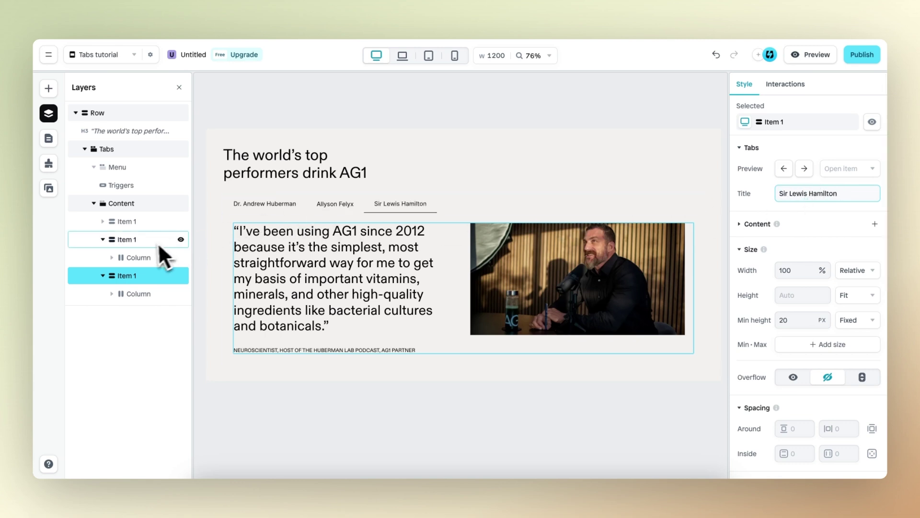
{"action": "left_click", "coordinate": [142, 242]}
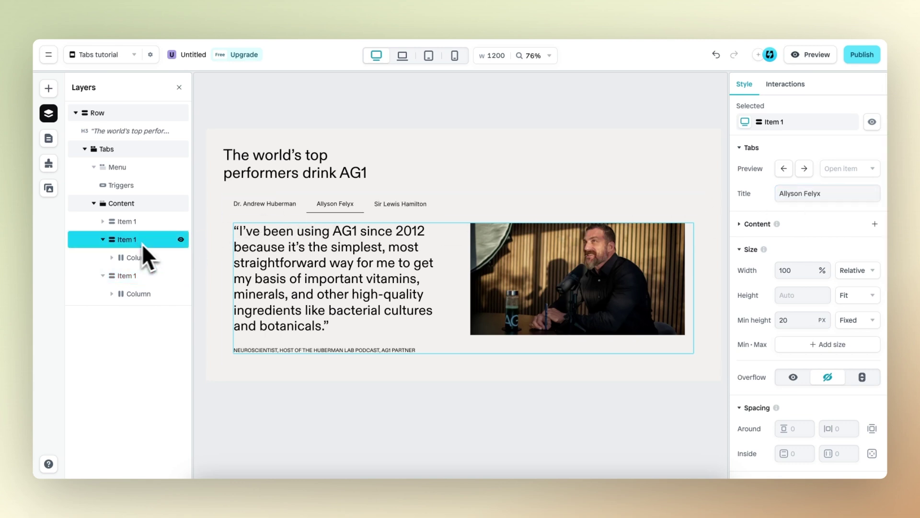
- Replace the quote, credit line and photo in tabs two and three, the third crediting a Formula 1 champion
{"action": "double_click", "coordinate": [367, 272]}
{"action": "left_click", "coordinate": [368, 353]}
{"action": "left_click", "coordinate": [503, 249]}
{"action": "left_click", "coordinate": [404, 211]}
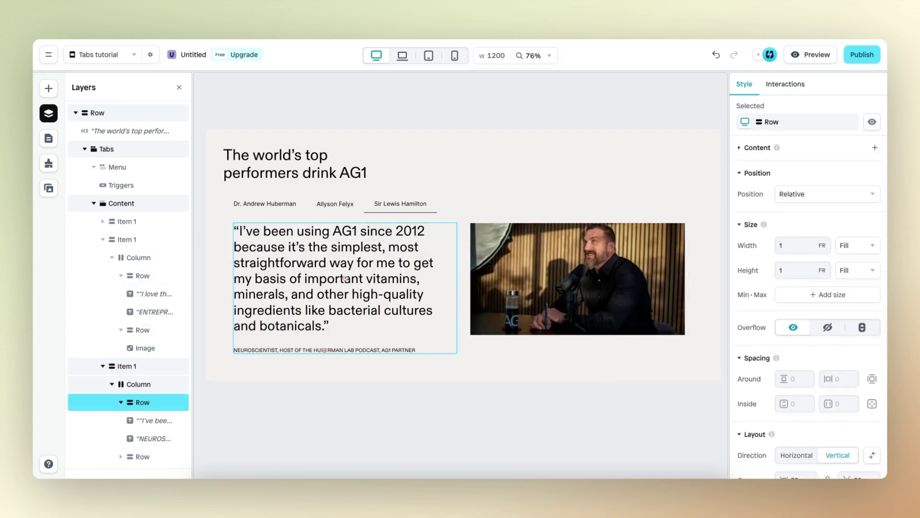
{"action": "left_click", "coordinate": [336, 287]}
{"action": "left_click", "coordinate": [661, 278]}
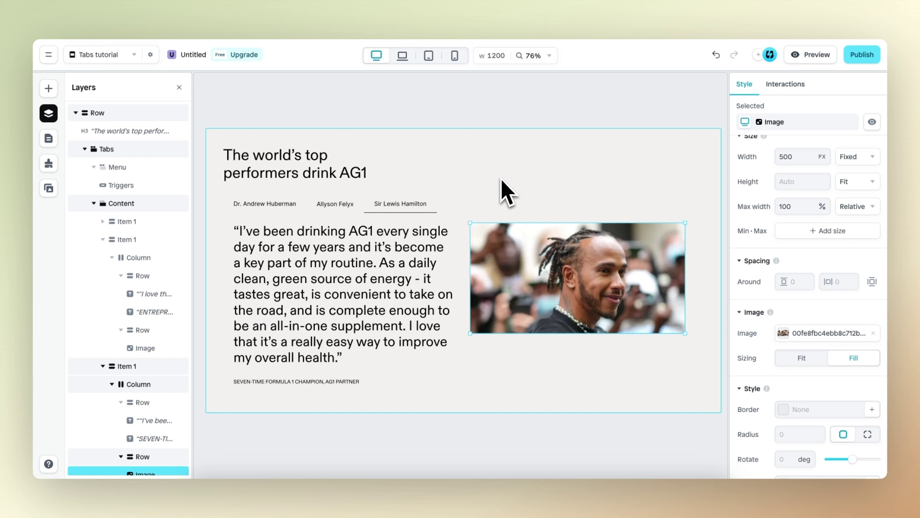
{"action": "left_click", "coordinate": [345, 207]}
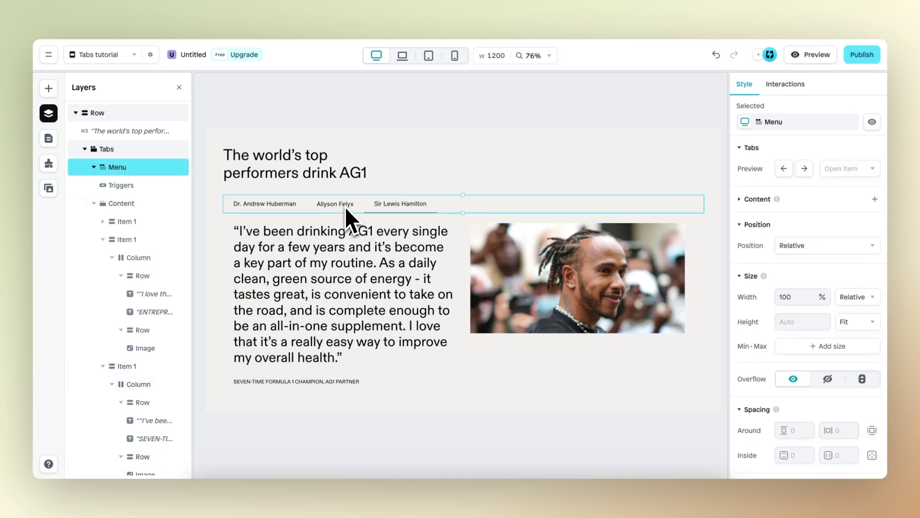
- Set the tab labels' (Triggers) text colour to grey #808080
{"action": "left_click", "coordinate": [279, 205]}
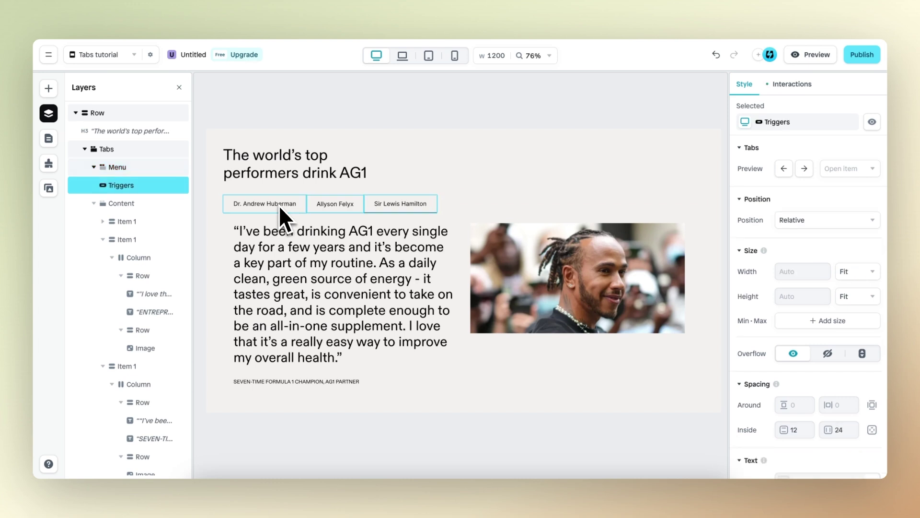
{"action": "left_click", "coordinate": [96, 203]}
{"action": "left_click", "coordinate": [93, 204]}
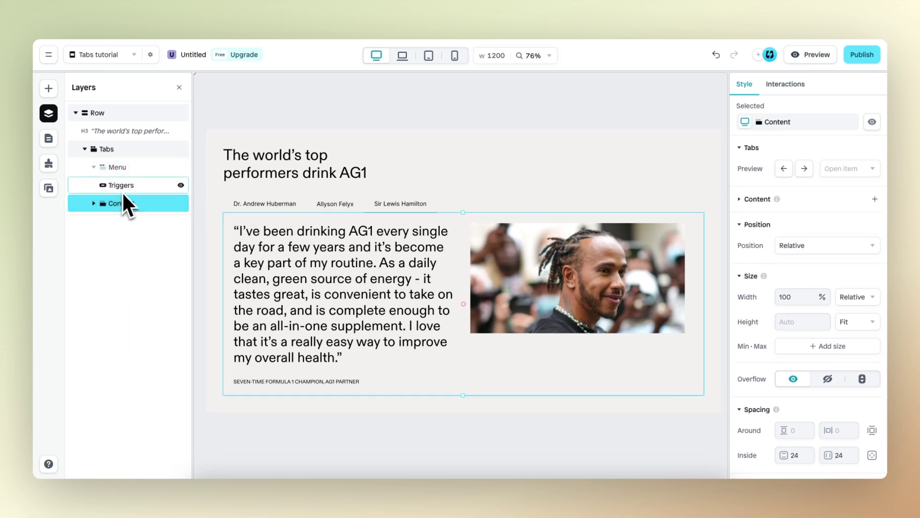
{"action": "left_click", "coordinate": [122, 188]}
{"action": "scroll", "coordinate": [774, 236], "scroll_direction": "down", "scroll_amount": 5}
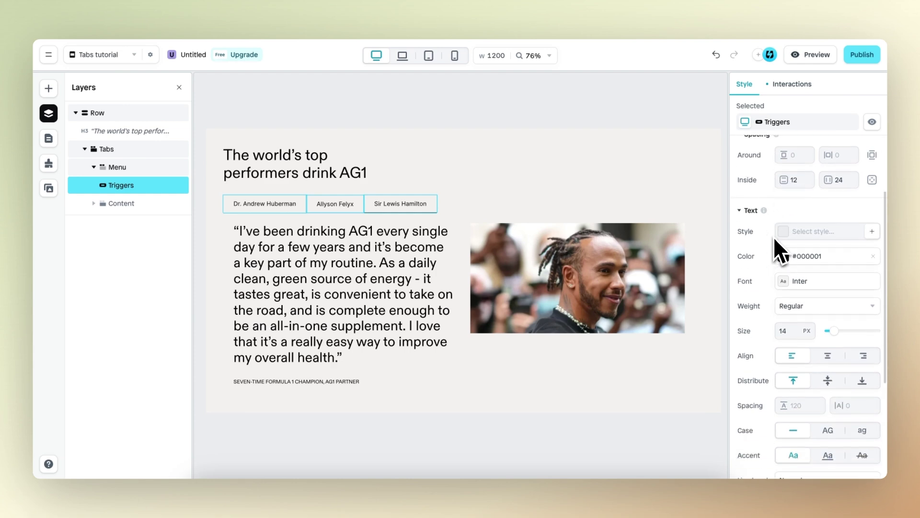
{"action": "scroll", "coordinate": [223, 209], "scroll_direction": "up", "scroll_amount": 3}
{"action": "scroll", "coordinate": [223, 209], "scroll_direction": "up", "scroll_amount": 1}
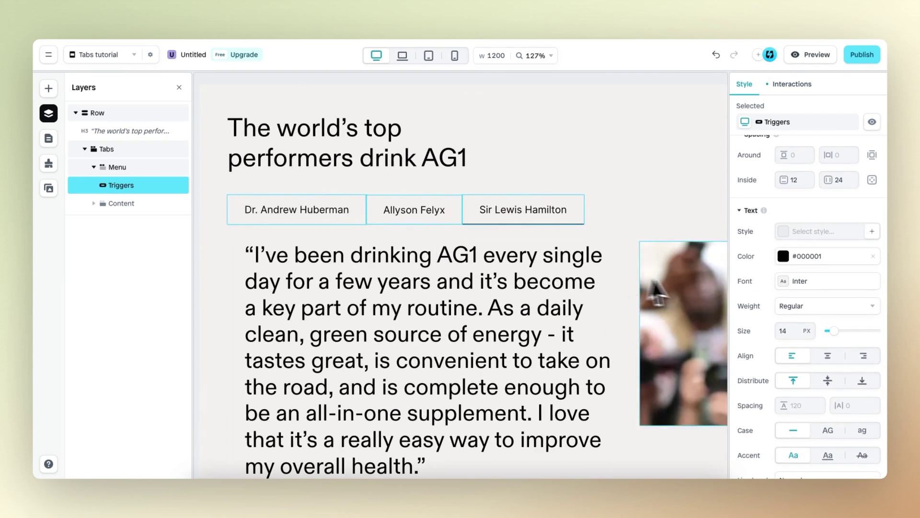
{"action": "left_click", "coordinate": [784, 258]}
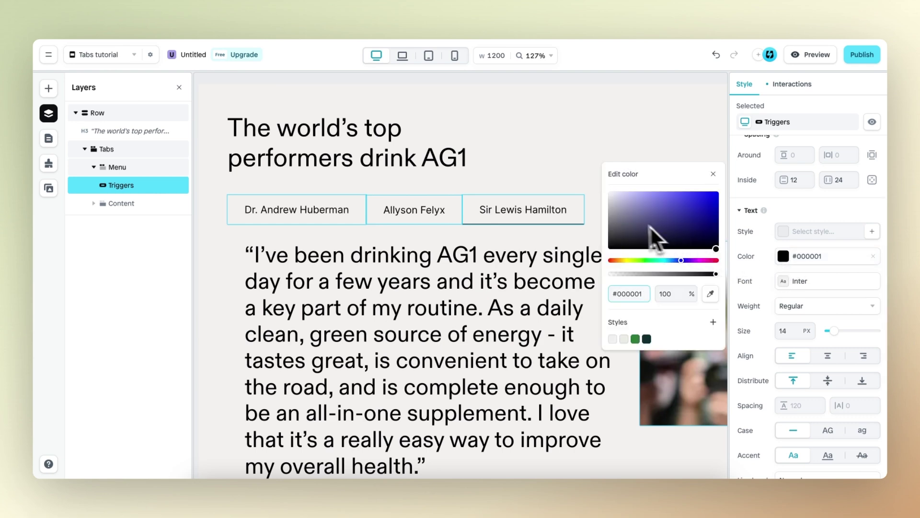
{"action": "left_click", "coordinate": [611, 222]}
{"action": "left_click_drag", "start_coordinate": [609, 220], "coordinate": [610, 223]}
{"action": "left_click", "coordinate": [713, 175]}
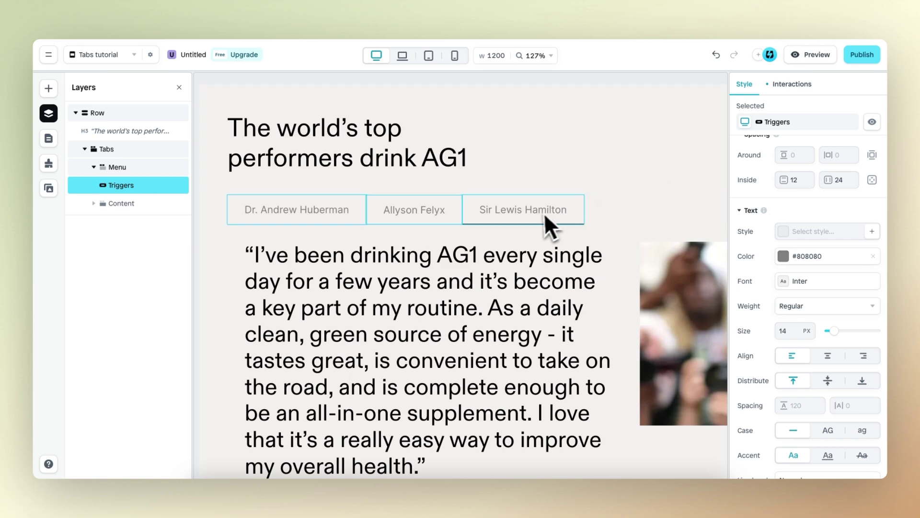
{"action": "left_click", "coordinate": [790, 84]}
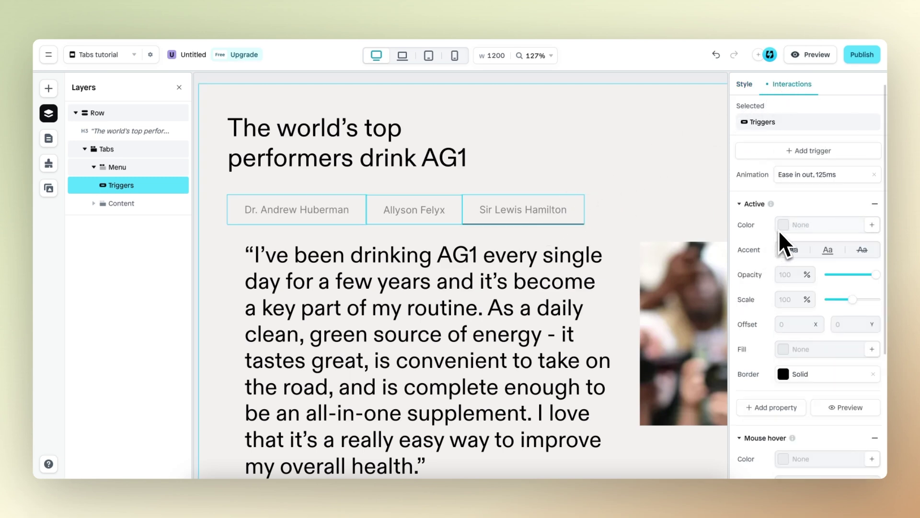
- Set the Active state tab text colour to black #000000 and preview the page
{"action": "left_click", "coordinate": [778, 225]}
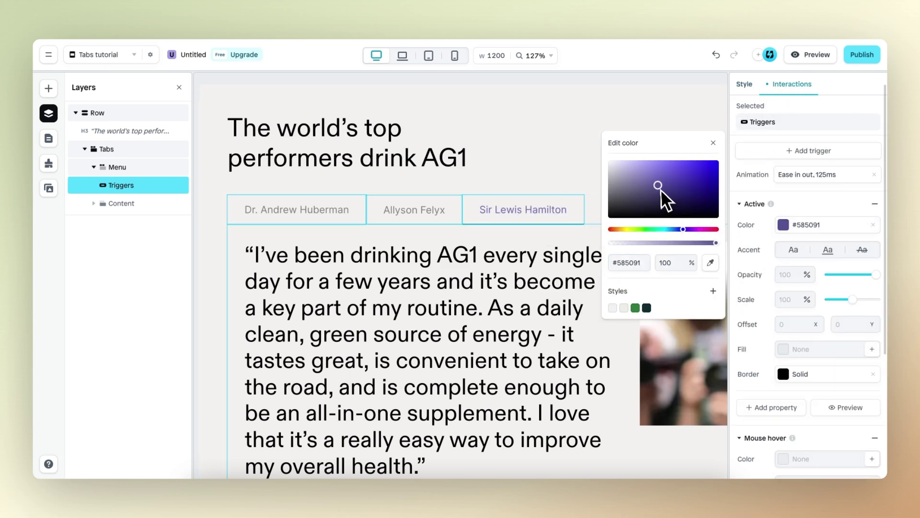
{"action": "left_click_drag", "start_coordinate": [661, 189], "coordinate": [608, 248]}
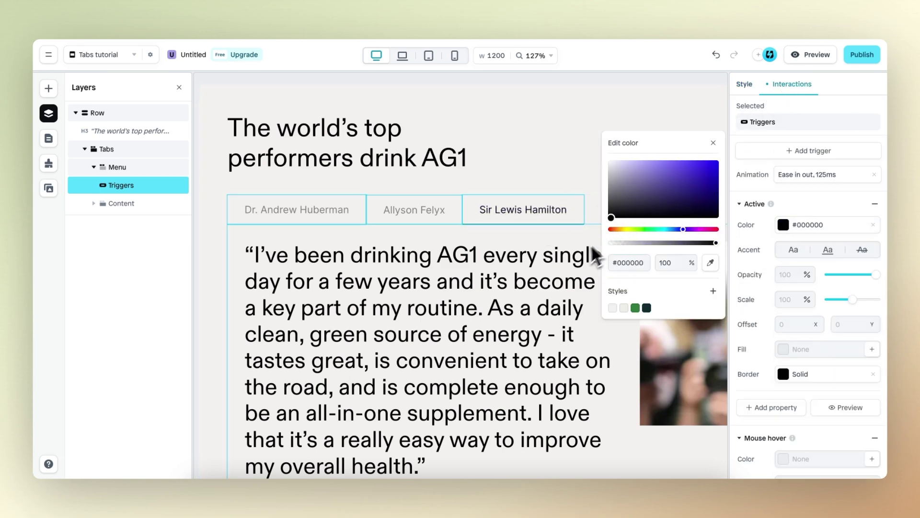
{"action": "left_click", "coordinate": [713, 143]}
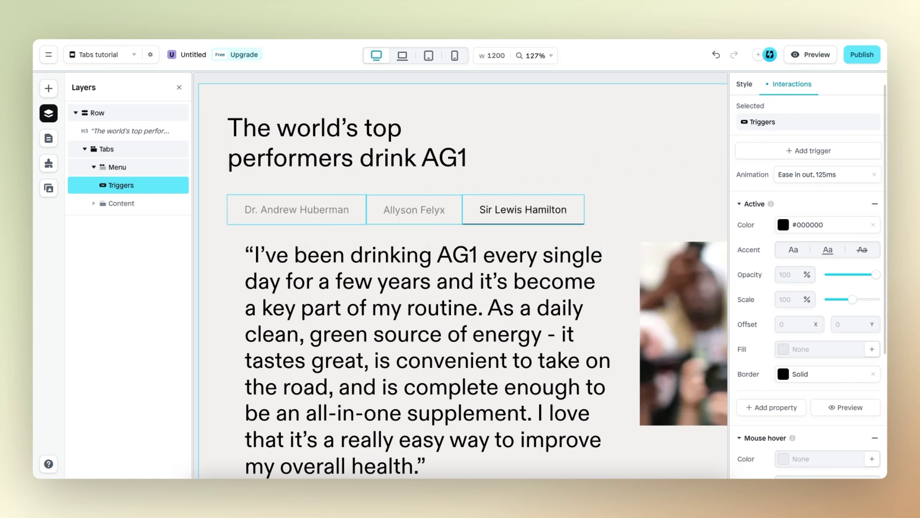
{"action": "left_click", "coordinate": [811, 54]}
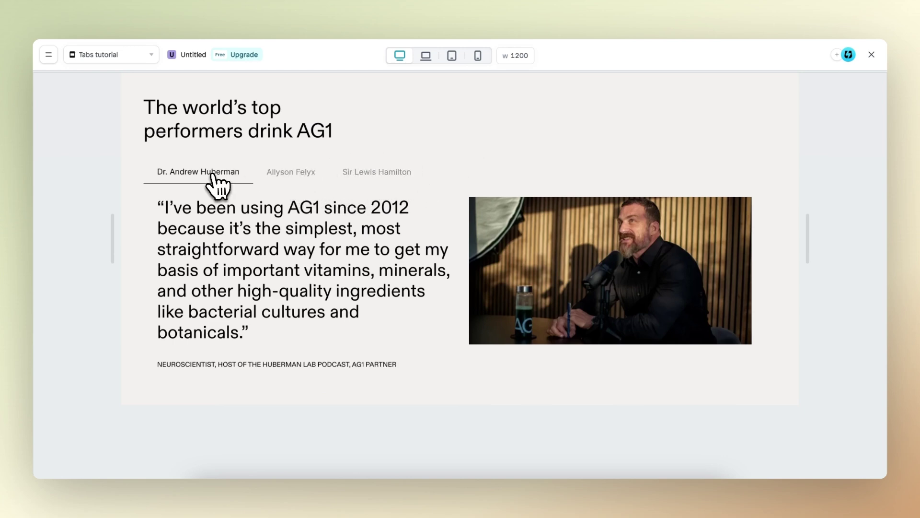
- Switch to the second and third testimonial tabs in the preview, then close it
{"action": "left_click", "coordinate": [324, 175]}
{"action": "left_click", "coordinate": [378, 176]}
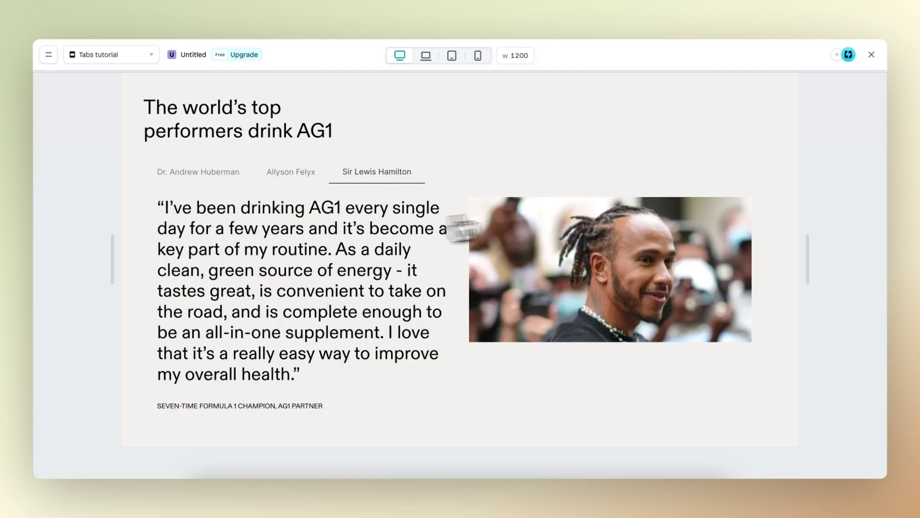
{"action": "left_click", "coordinate": [871, 55]}
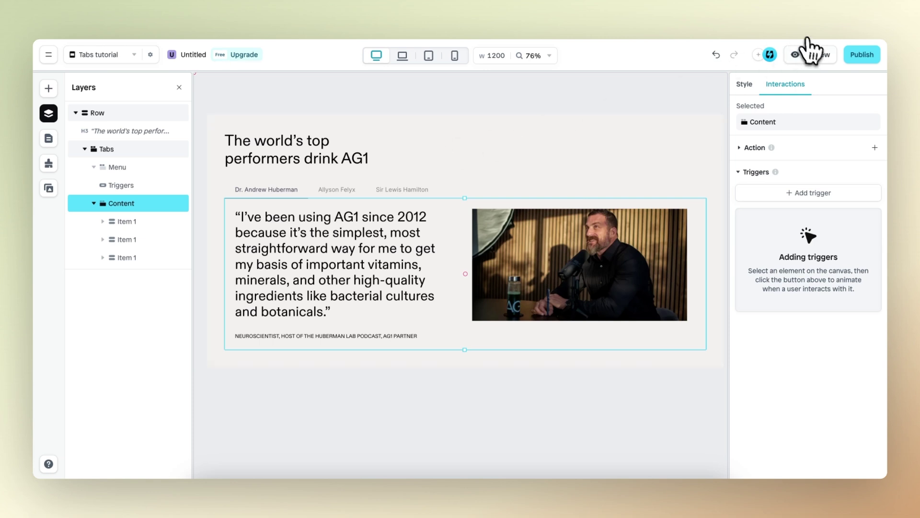
{"action": "left_click", "coordinate": [809, 54]}
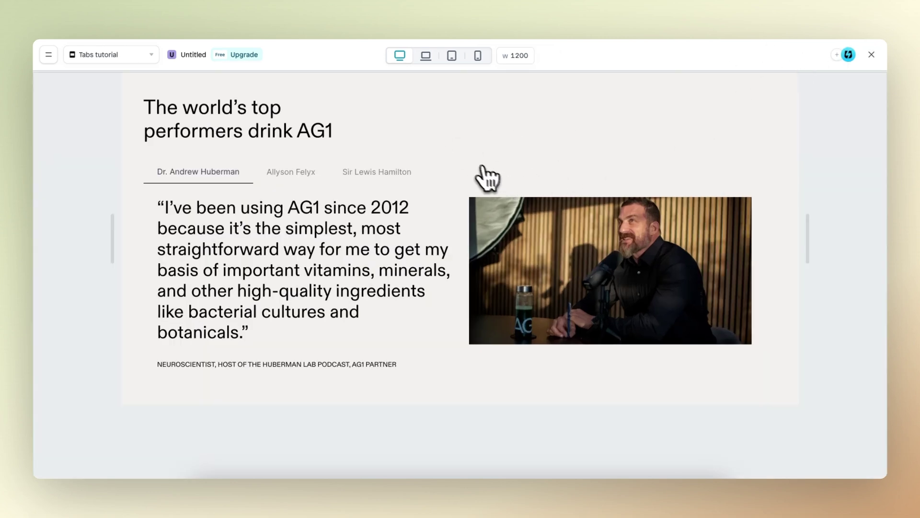
{"action": "left_click", "coordinate": [428, 64]}
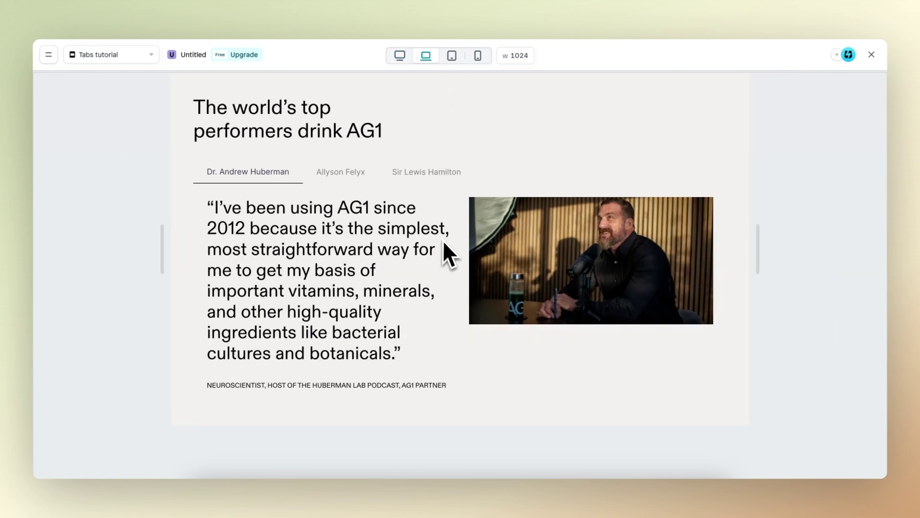
{"action": "left_click", "coordinate": [451, 56]}
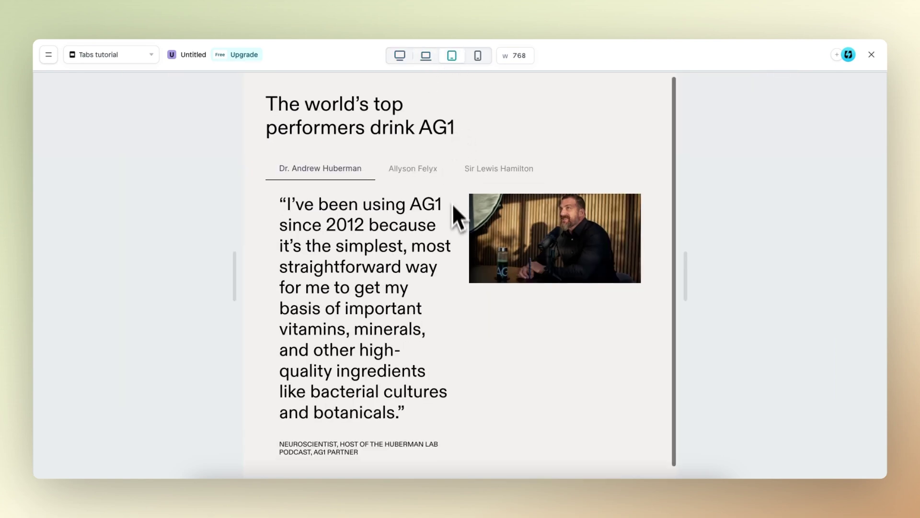
{"action": "left_click", "coordinate": [479, 56]}
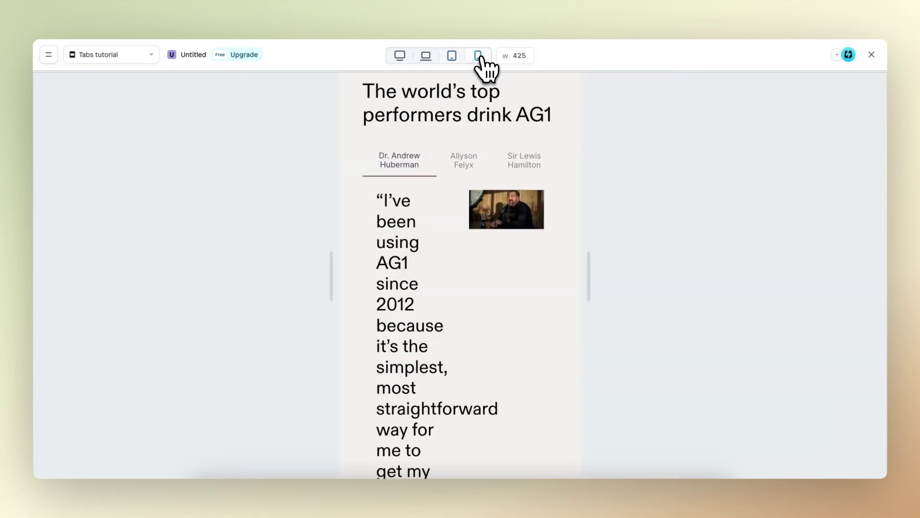
{"action": "scroll", "coordinate": [485, 244], "scroll_direction": "down", "scroll_amount": 6}
{"action": "scroll", "coordinate": [484, 247], "scroll_direction": "up", "scroll_amount": 6}
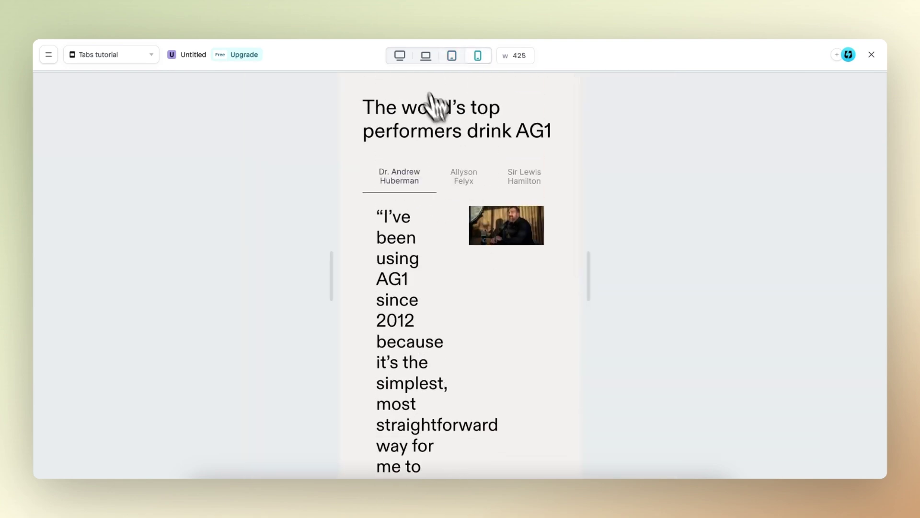
{"action": "left_click", "coordinate": [400, 55]}
{"action": "left_click", "coordinate": [872, 55]}
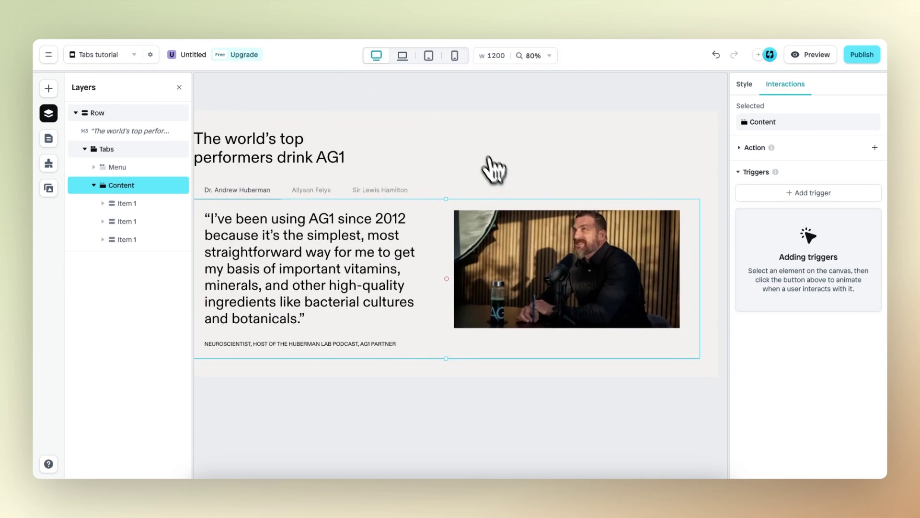
- At the 768 px tablet breakpoint, set Item 1's Column Layout Direction to Vertical
{"action": "left_click", "coordinate": [429, 55]}
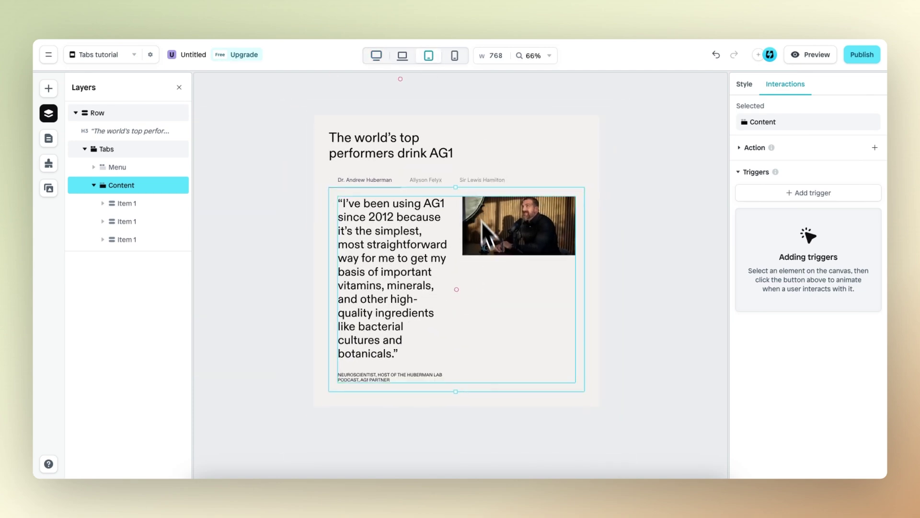
{"action": "left_click", "coordinate": [505, 263]}
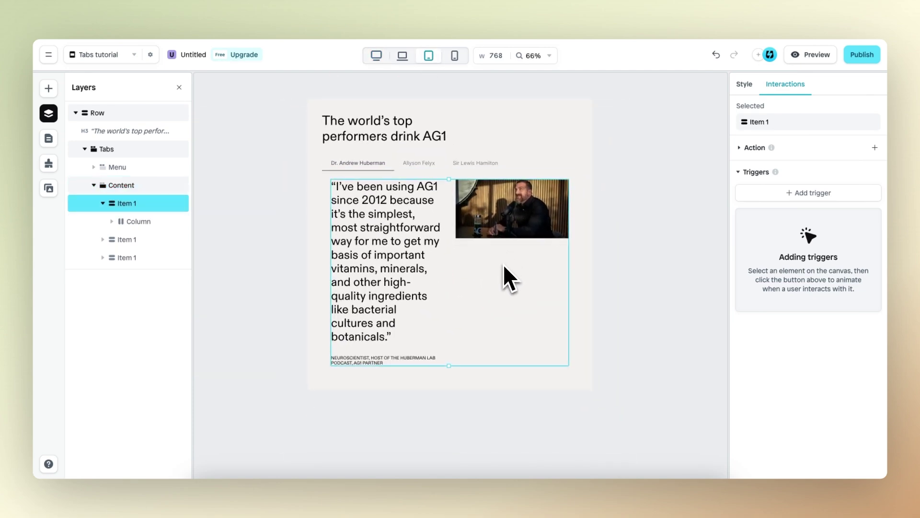
{"action": "left_click", "coordinate": [744, 84]}
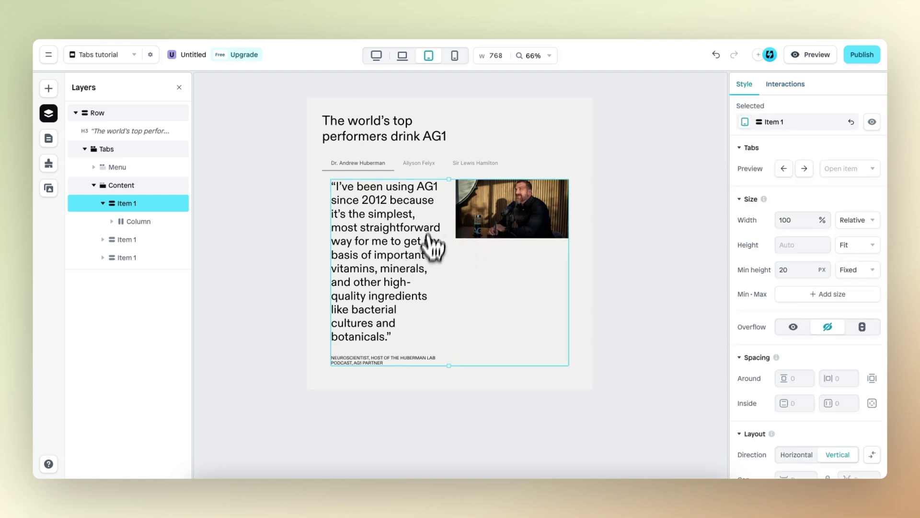
{"action": "left_click", "coordinate": [519, 258]}
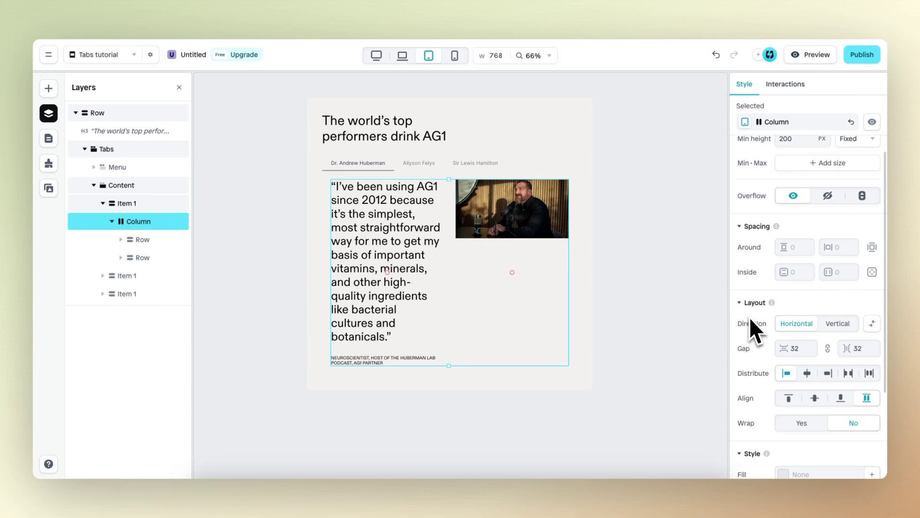
{"action": "left_click", "coordinate": [836, 323]}
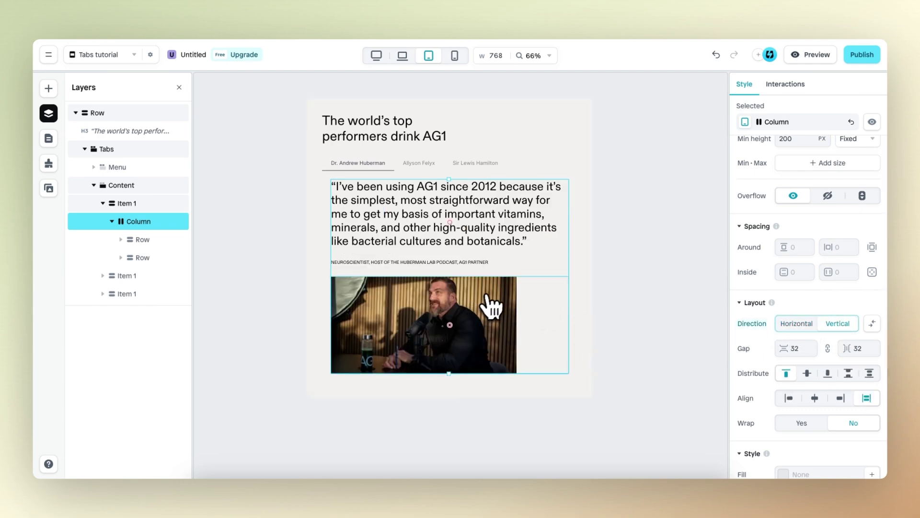
{"action": "scroll", "coordinate": [469, 205], "scroll_direction": "up", "scroll_amount": 3}
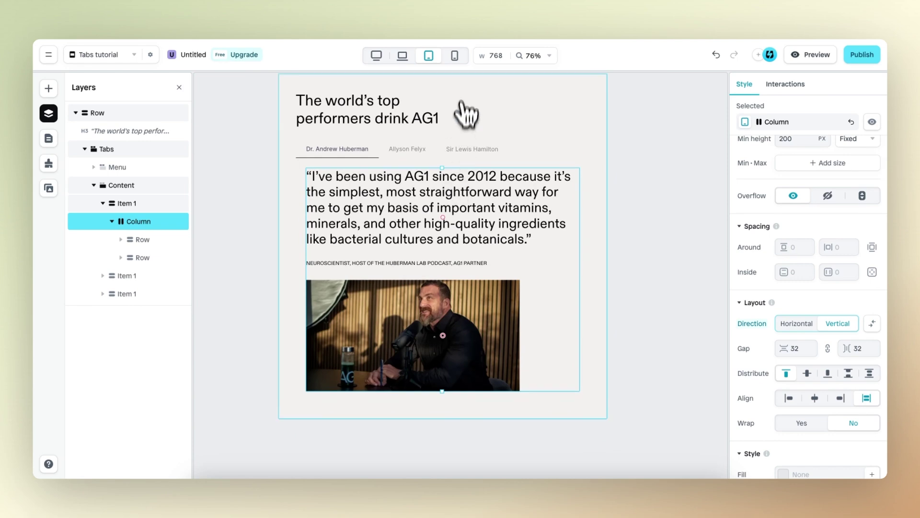
- On the mobile layout, bring the quote text size down to 24 px
{"action": "left_click", "coordinate": [454, 55]}
{"action": "scroll", "coordinate": [473, 172], "scroll_direction": "down", "scroll_amount": 2}
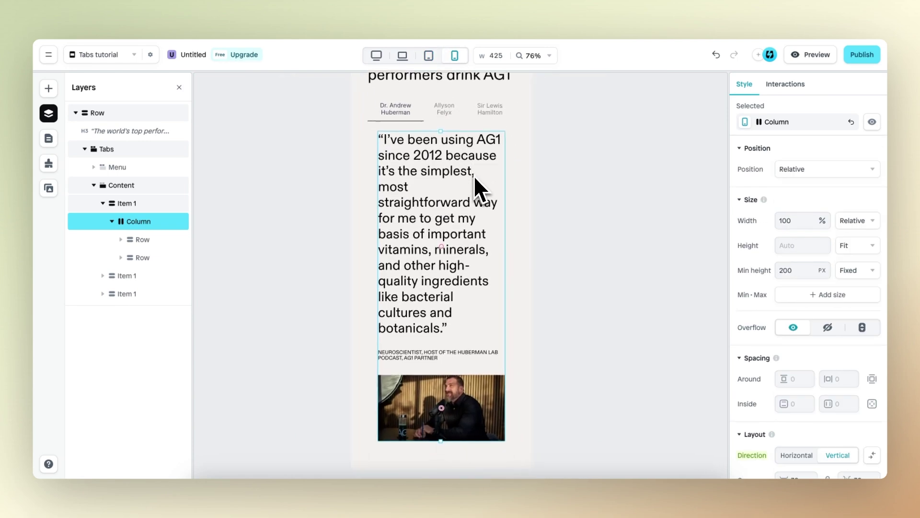
{"action": "scroll", "coordinate": [473, 175], "scroll_direction": "down", "scroll_amount": 3}
{"action": "scroll", "coordinate": [458, 195], "scroll_direction": "up", "scroll_amount": 2}
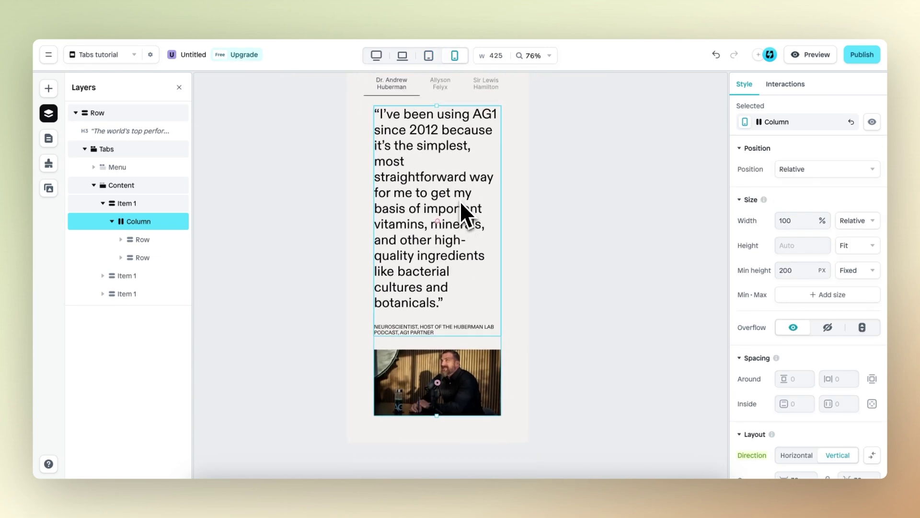
{"action": "left_click", "coordinate": [459, 201]}
{"action": "scroll", "coordinate": [499, 243], "scroll_direction": "up", "scroll_amount": 2}
{"action": "scroll", "coordinate": [499, 242], "scroll_direction": "down", "scroll_amount": 1}
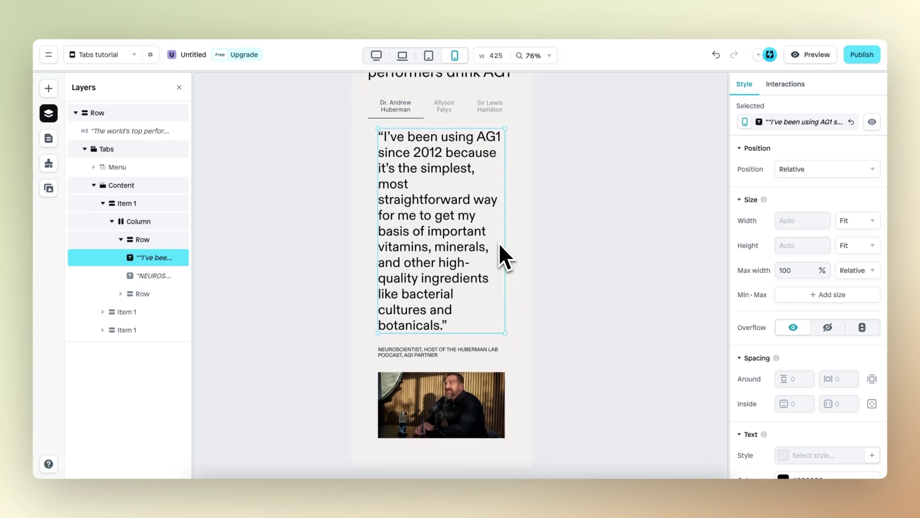
{"action": "scroll", "coordinate": [790, 339], "scroll_direction": "down", "scroll_amount": 3}
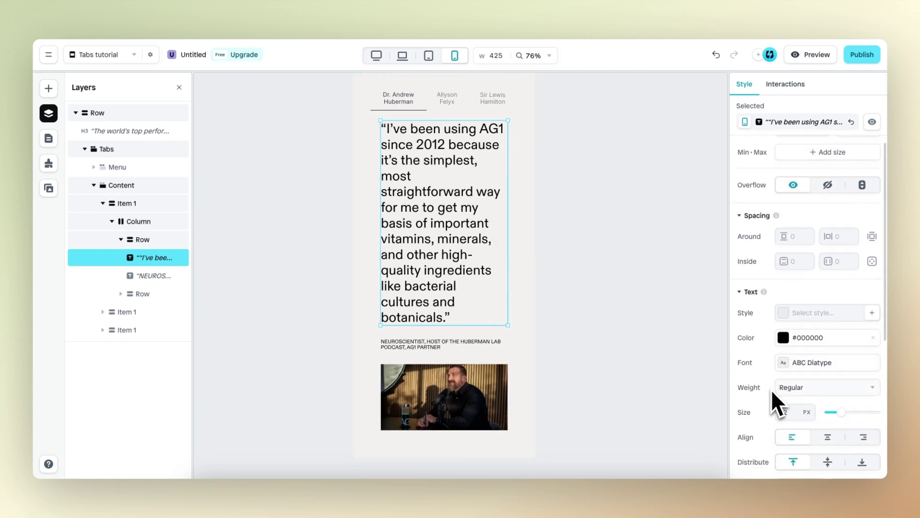
{"action": "left_click", "coordinate": [795, 416]}
{"action": "type", "text": "27"}
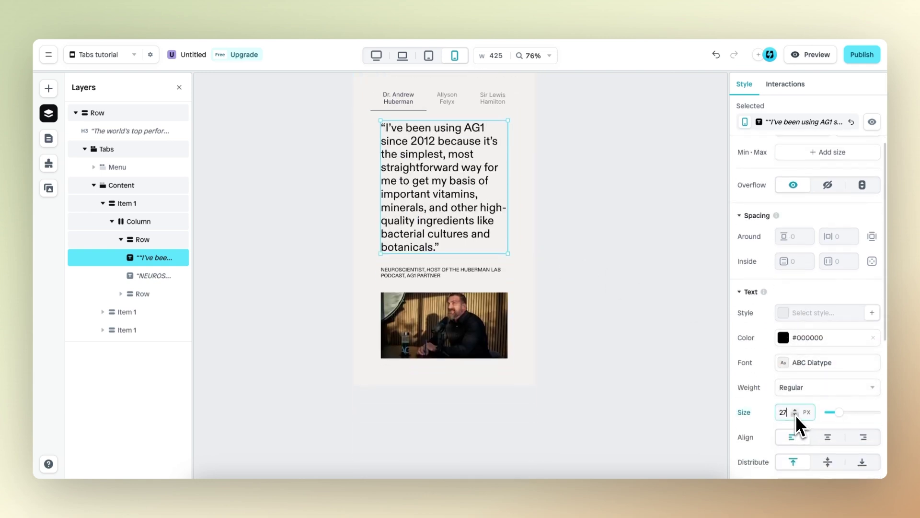
{"action": "left_click", "coordinate": [795, 415]}
{"action": "left_click", "coordinate": [795, 415]}
{"action": "left_click", "coordinate": [795, 415]}
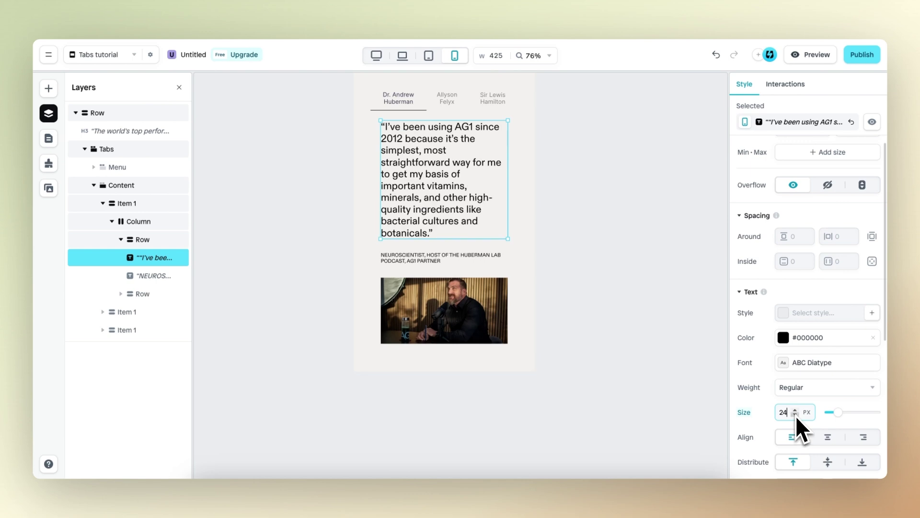
- Lower the main H3 heading's text size from 36 to 32 px
{"action": "left_click", "coordinate": [474, 296]}
{"action": "scroll", "coordinate": [474, 296], "scroll_direction": "up", "scroll_amount": 3}
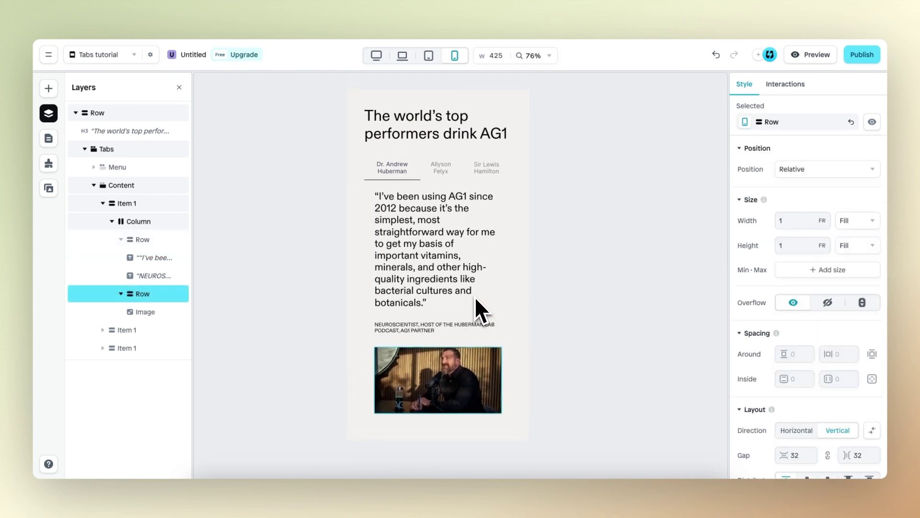
{"action": "left_click", "coordinate": [433, 124]}
{"action": "scroll", "coordinate": [770, 343], "scroll_direction": "down", "scroll_amount": 5}
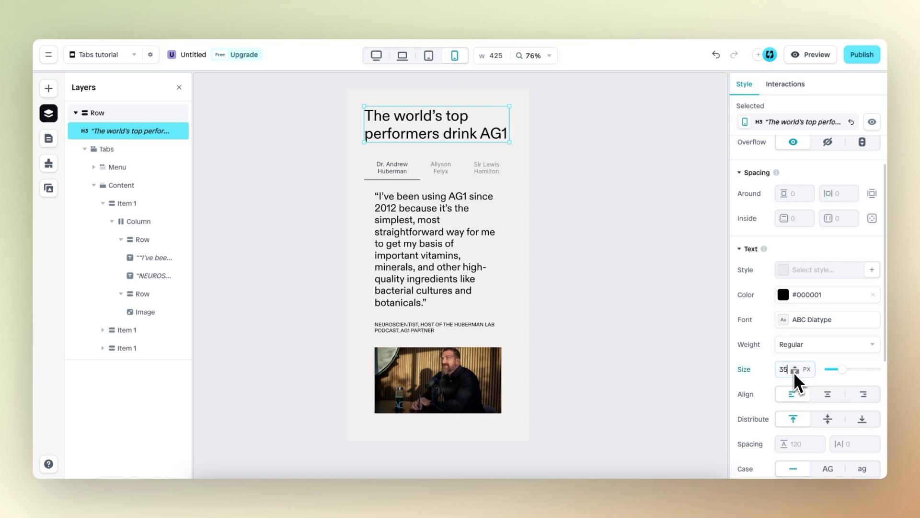
{"action": "left_click", "coordinate": [794, 372]}
{"action": "left_click", "coordinate": [795, 372]}
{"action": "left_click", "coordinate": [794, 372]}
{"action": "left_click", "coordinate": [795, 372]}
- Select the first testimonial Item 1 and step through tablet and laptop back to desktop
{"action": "scroll", "coordinate": [476, 260], "scroll_direction": "down", "scroll_amount": 1}
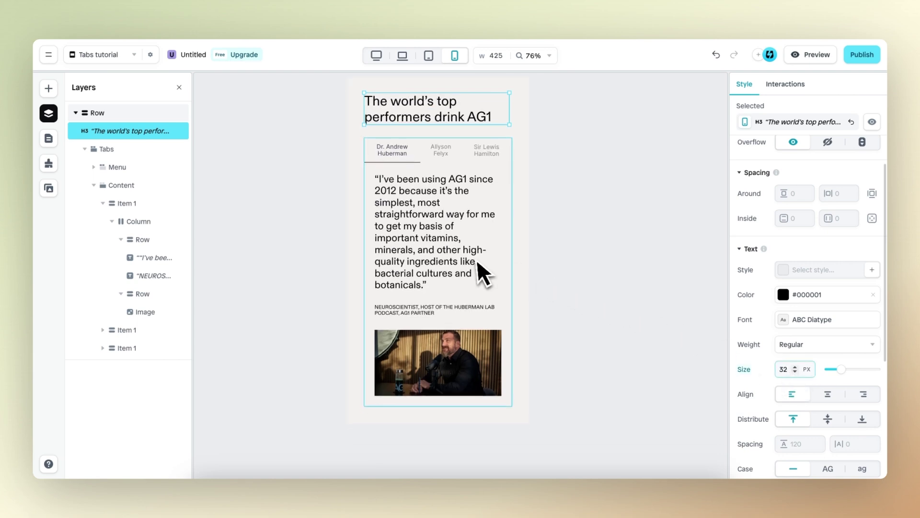
{"action": "left_click", "coordinate": [446, 233]}
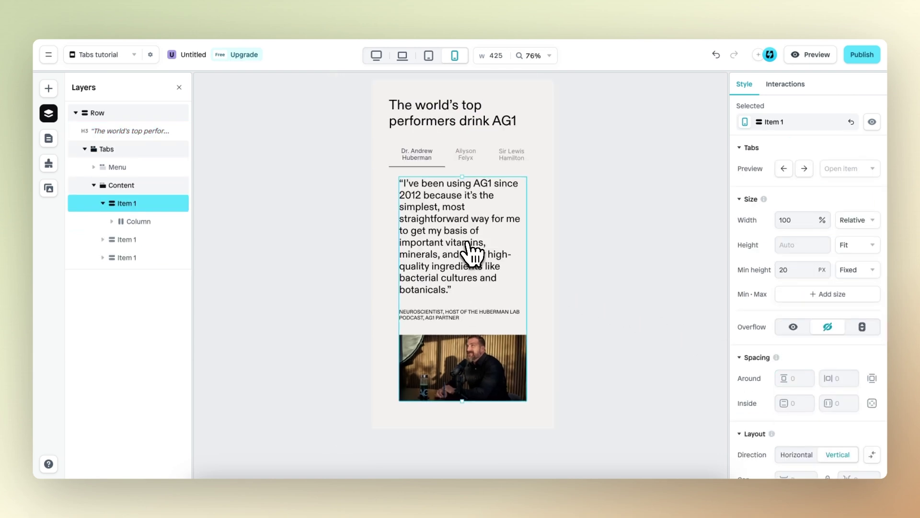
{"action": "left_click", "coordinate": [431, 56]}
{"action": "left_click", "coordinate": [402, 56]}
{"action": "left_click", "coordinate": [377, 56]}
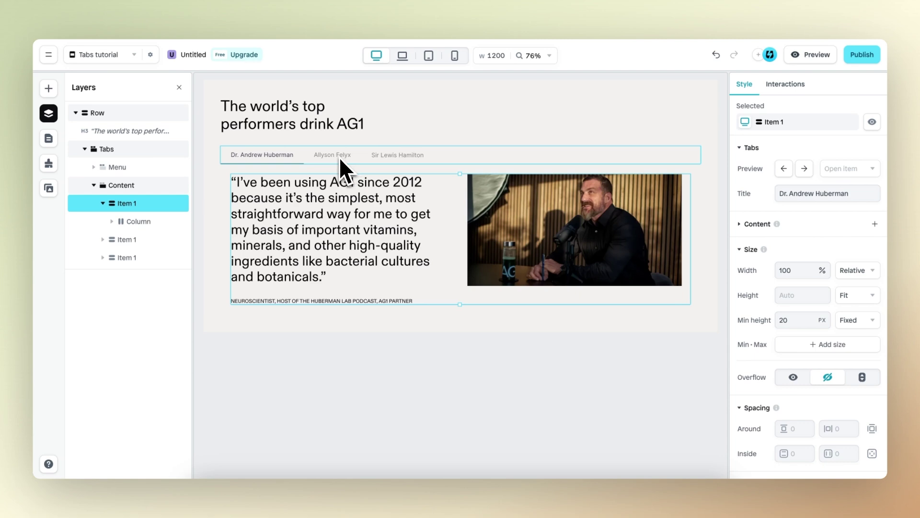
- Show the Allyson Felyx tab and check it at laptop, tablet and mobile widths
{"action": "left_click", "coordinate": [125, 241]}
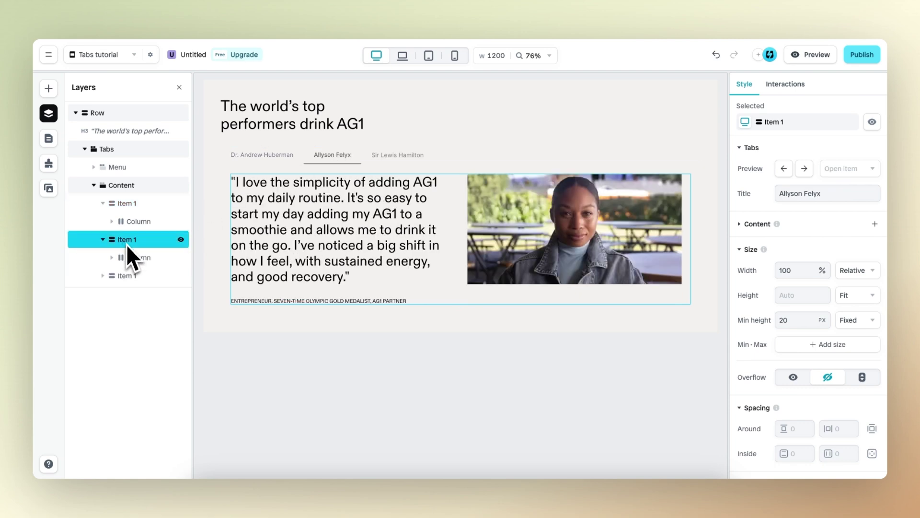
{"action": "left_click", "coordinate": [402, 56]}
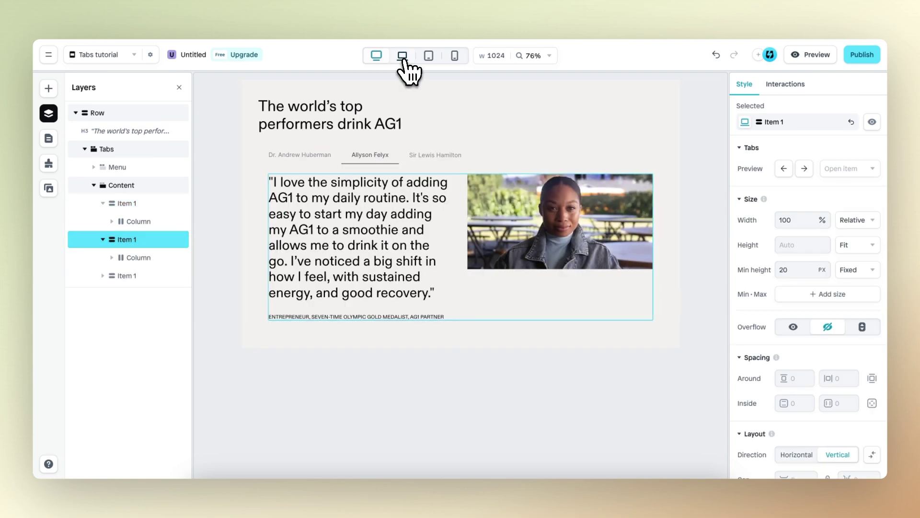
{"action": "left_click", "coordinate": [429, 56]}
{"action": "left_click", "coordinate": [455, 56]}
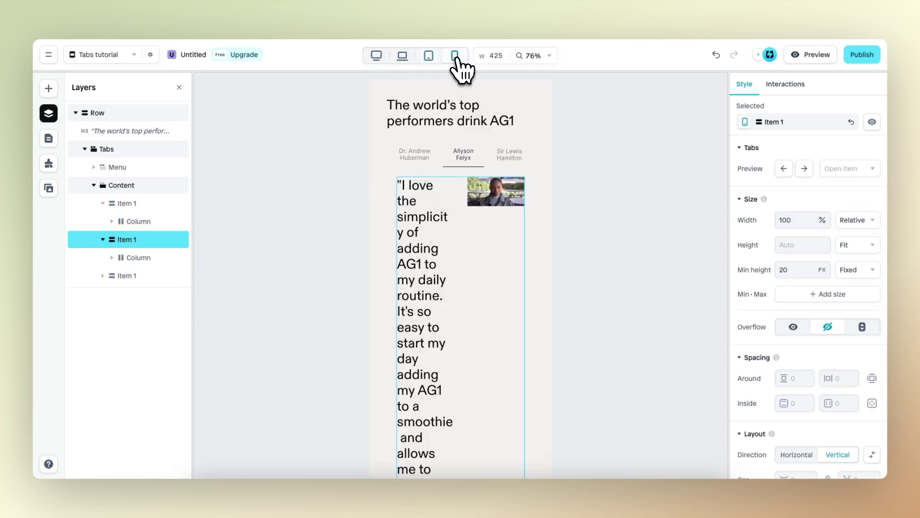
{"action": "left_click", "coordinate": [402, 56]}
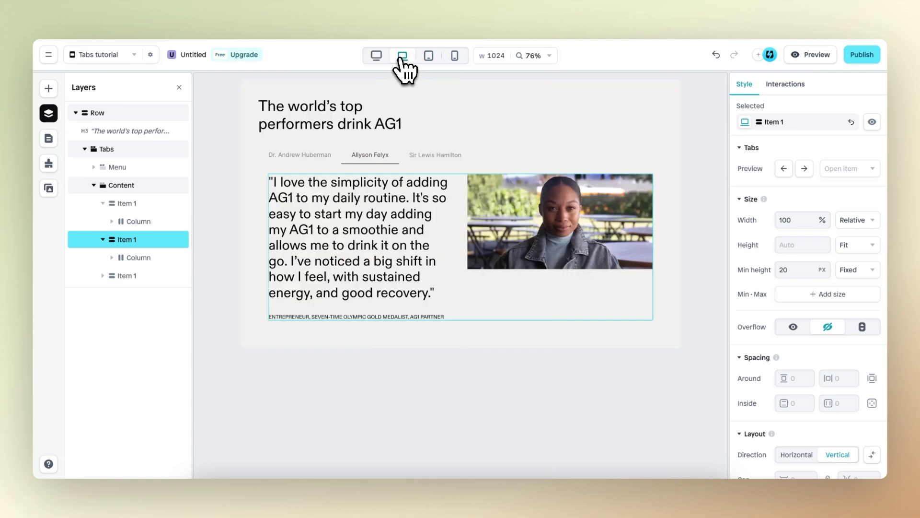
- On tablet, set the quote-and-photo column's direction to Vertical
{"action": "left_click", "coordinate": [430, 58]}
{"action": "left_click", "coordinate": [406, 230]}
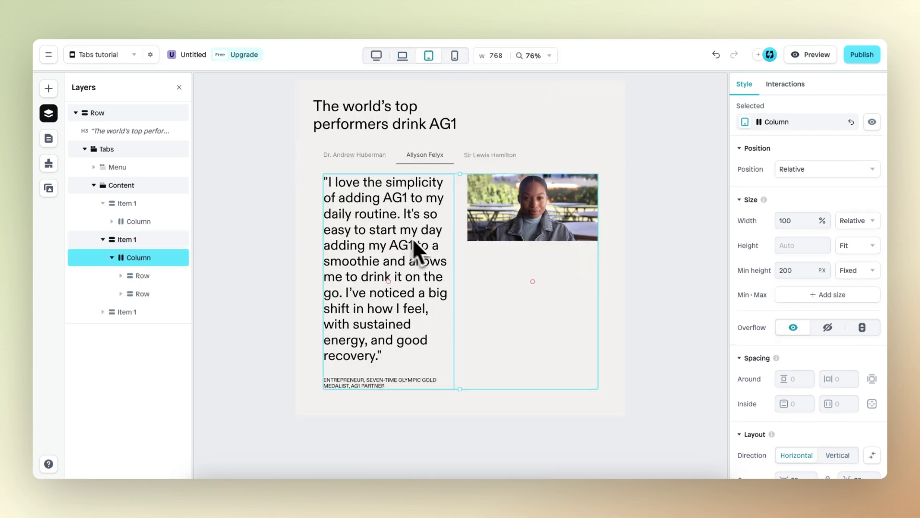
{"action": "scroll", "coordinate": [786, 357], "scroll_direction": "down", "scroll_amount": 5}
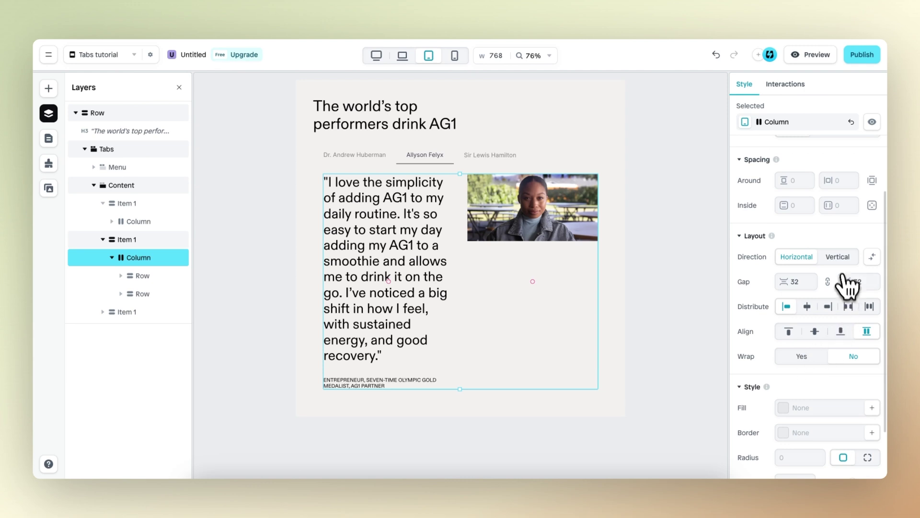
{"action": "left_click", "coordinate": [838, 257]}
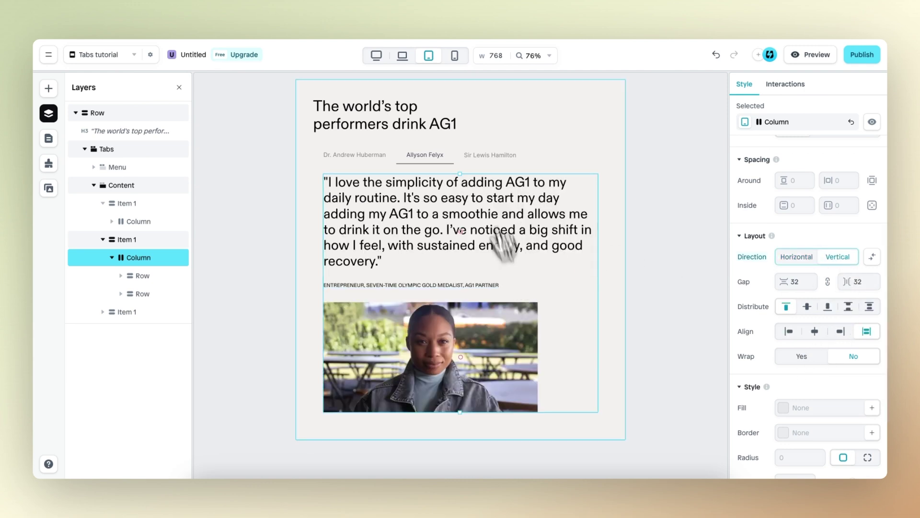
- On the mobile layout, set Allyson Felyx's quote text size to 24 px
{"action": "left_click", "coordinate": [456, 66]}
{"action": "scroll", "coordinate": [570, 325], "scroll_direction": "down", "scroll_amount": 2}
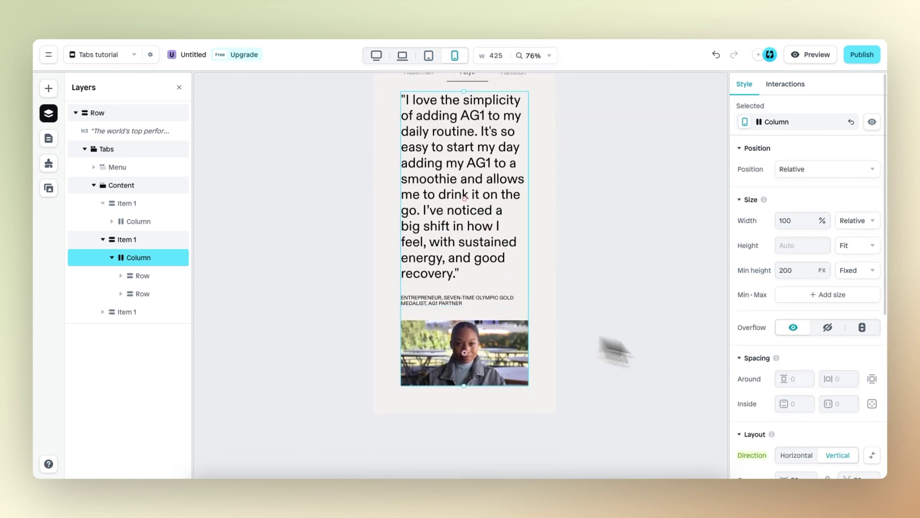
{"action": "scroll", "coordinate": [799, 389], "scroll_direction": "down", "scroll_amount": 4}
{"action": "scroll", "coordinate": [787, 335], "scroll_direction": "up", "scroll_amount": 2}
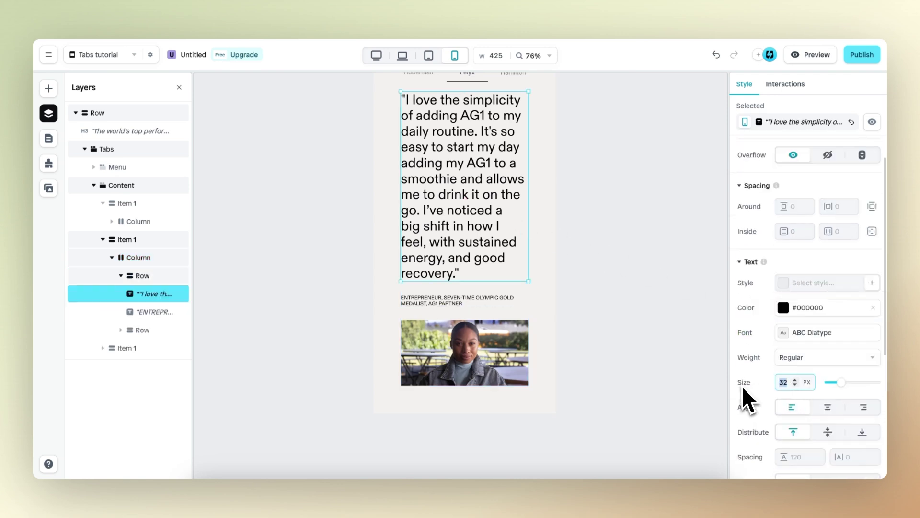
{"action": "type", "text": "24"}
{"action": "scroll", "coordinate": [522, 258], "scroll_direction": "up", "scroll_amount": 3}
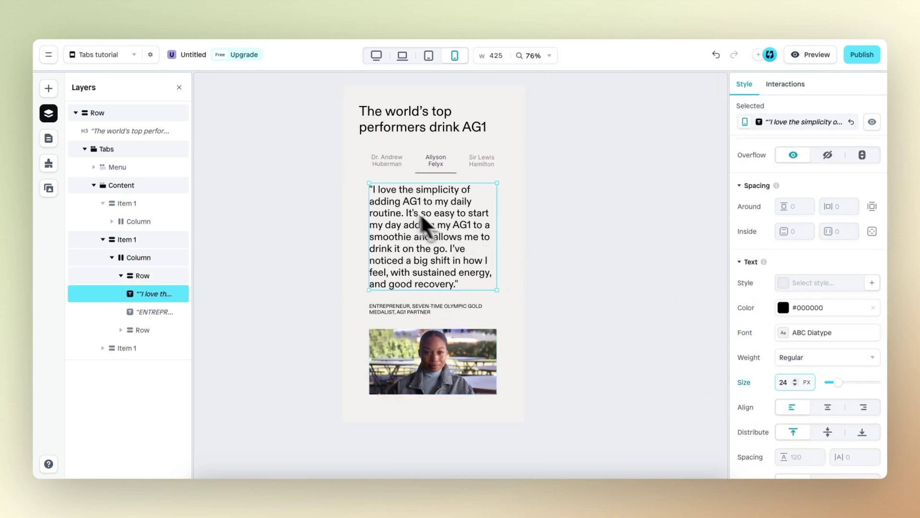
{"action": "left_click", "coordinate": [127, 349]}
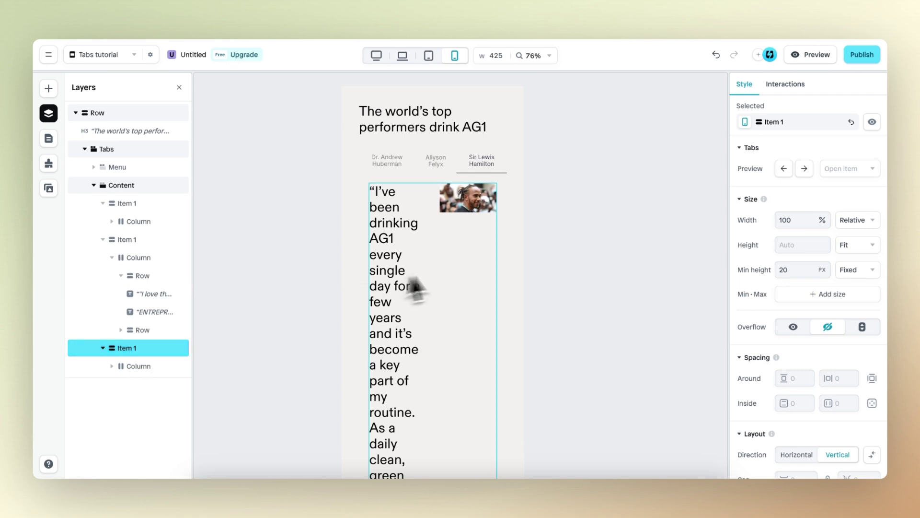
- On tablet, set Sir Lewis Hamilton's quote-and-photo column direction to Vertical
{"action": "left_click", "coordinate": [428, 55]}
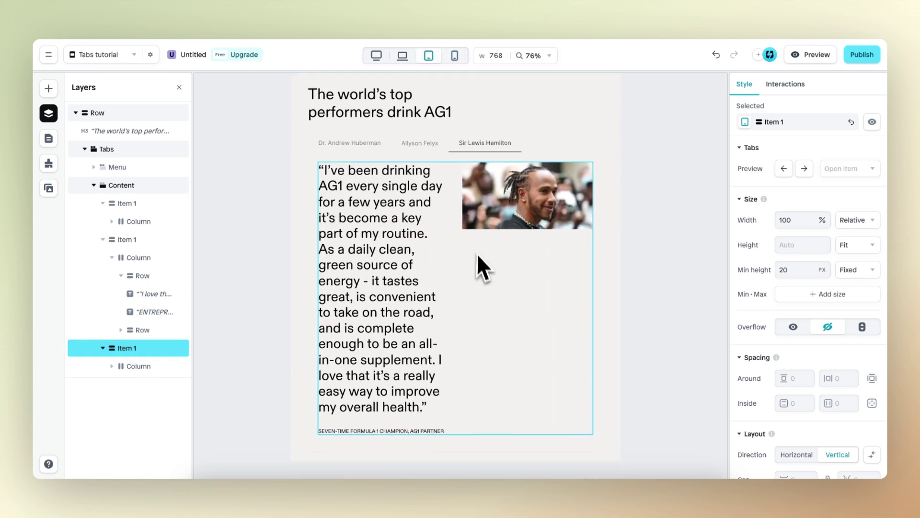
{"action": "scroll", "coordinate": [834, 350], "scroll_direction": "down", "scroll_amount": 1}
{"action": "scroll", "coordinate": [815, 349], "scroll_direction": "down", "scroll_amount": 2}
{"action": "left_click", "coordinate": [528, 298]}
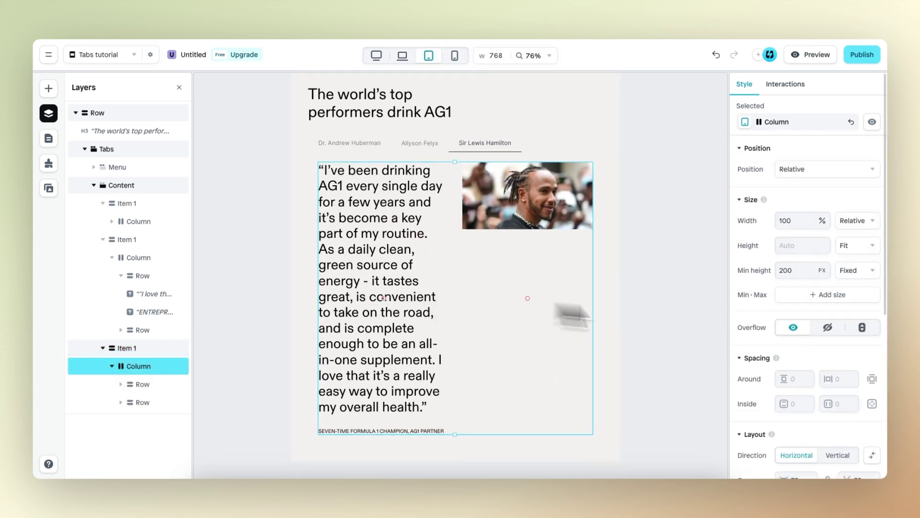
{"action": "scroll", "coordinate": [813, 354], "scroll_direction": "down", "scroll_amount": 5}
{"action": "left_click", "coordinate": [836, 321]}
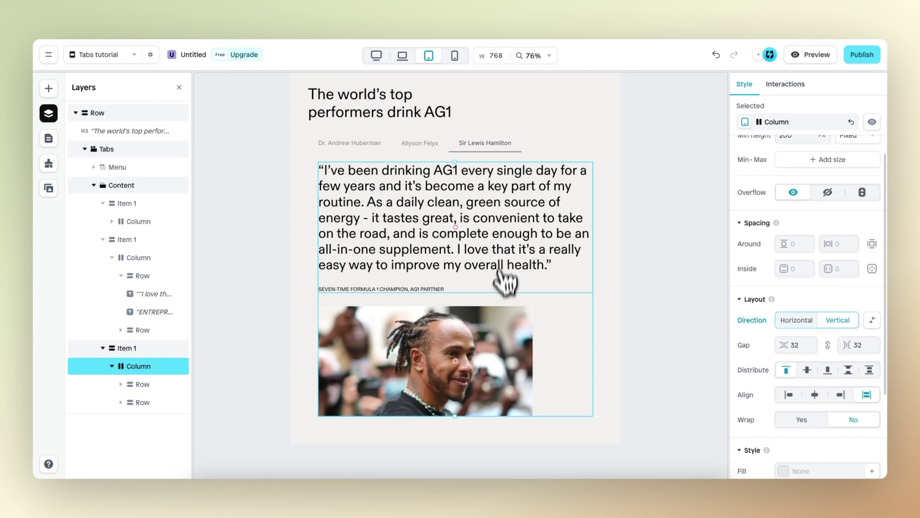
- On the mobile layout, set his quote text size to 24 px
{"action": "left_click", "coordinate": [455, 56]}
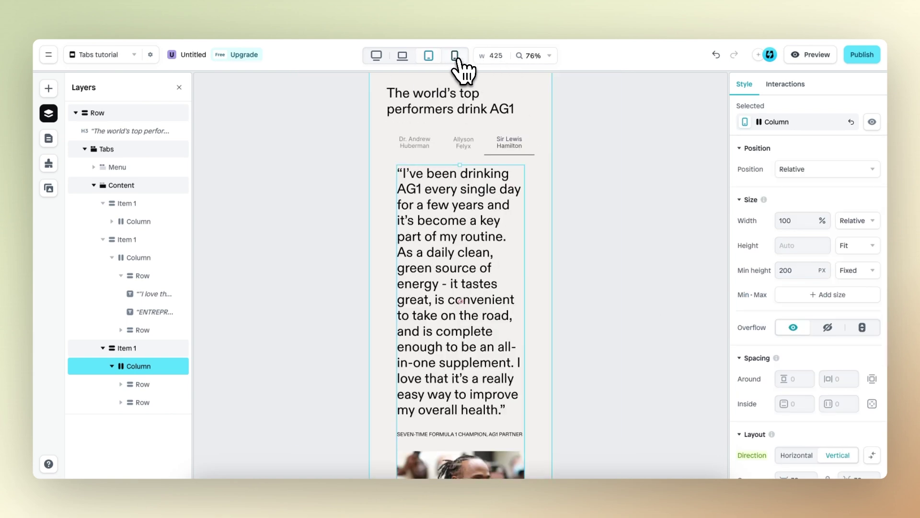
{"action": "scroll", "coordinate": [473, 264], "scroll_direction": "down", "scroll_amount": 2}
{"action": "scroll", "coordinate": [815, 335], "scroll_direction": "down", "scroll_amount": 6}
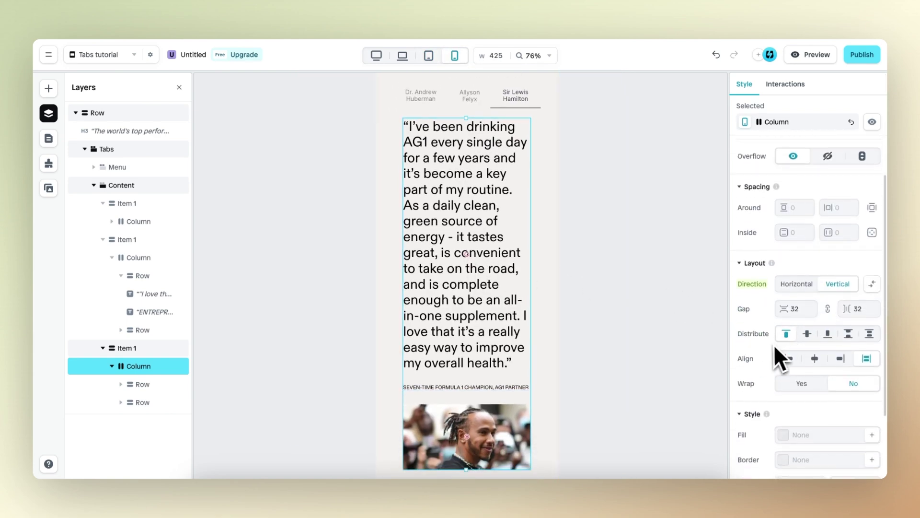
{"action": "key", "text": "Return"}
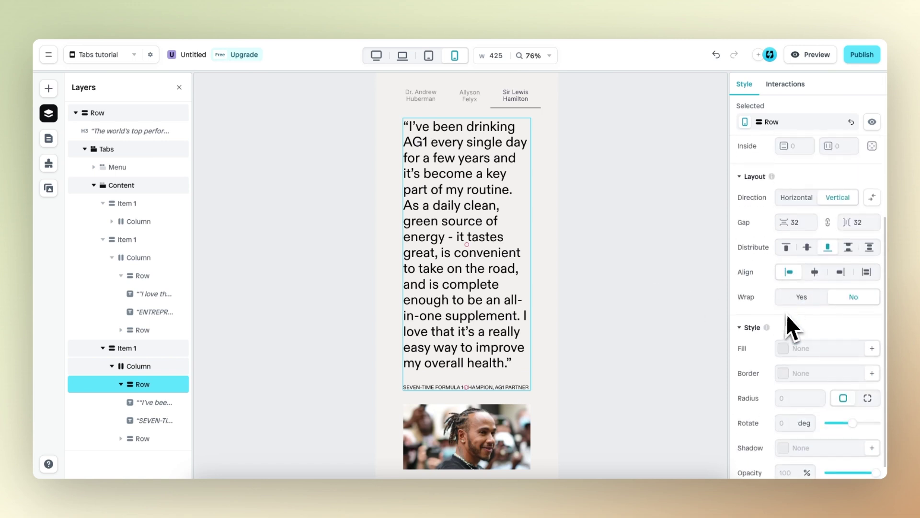
{"action": "scroll", "coordinate": [767, 336], "scroll_direction": "down", "scroll_amount": 1}
{"action": "left_click", "coordinate": [518, 288]}
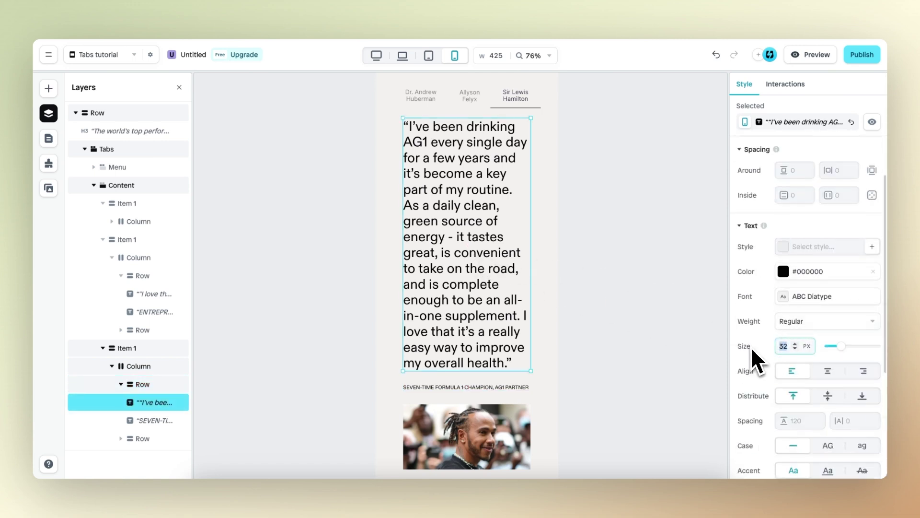
{"action": "type", "text": "24"}
{"action": "scroll", "coordinate": [618, 207], "scroll_direction": "up", "scroll_amount": 2}
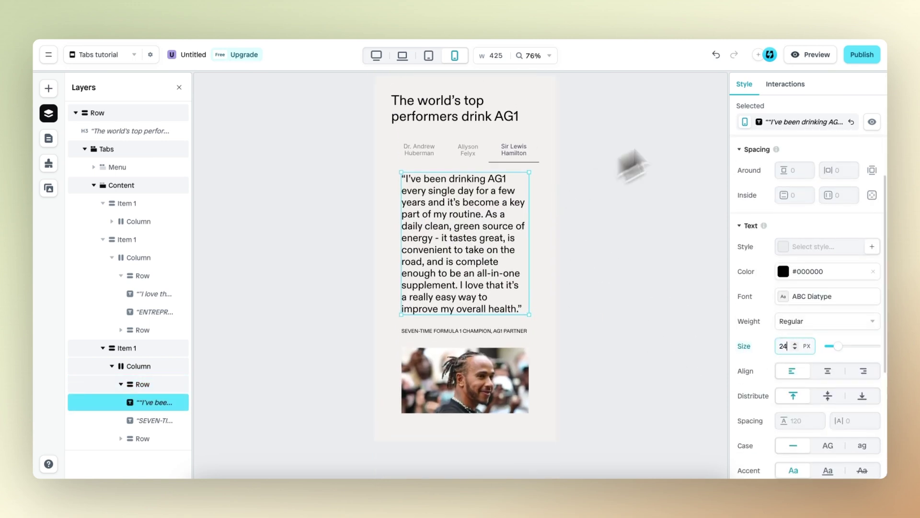
{"action": "left_click", "coordinate": [815, 56]}
- In preview, view the Allyson Felyx, Sir Lewis Hamilton and Dr. Andrew Huberman tabs
{"action": "left_click", "coordinate": [469, 176]}
{"action": "left_click", "coordinate": [512, 178]}
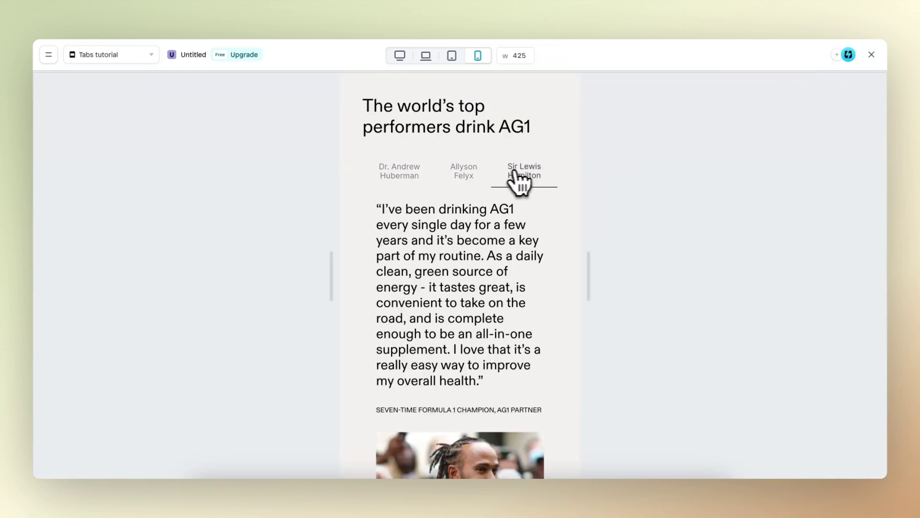
{"action": "left_click", "coordinate": [411, 178]}
- Preview tablet, laptop and desktop widths, then return to editing the Huberman tab
{"action": "left_click", "coordinate": [452, 56]}
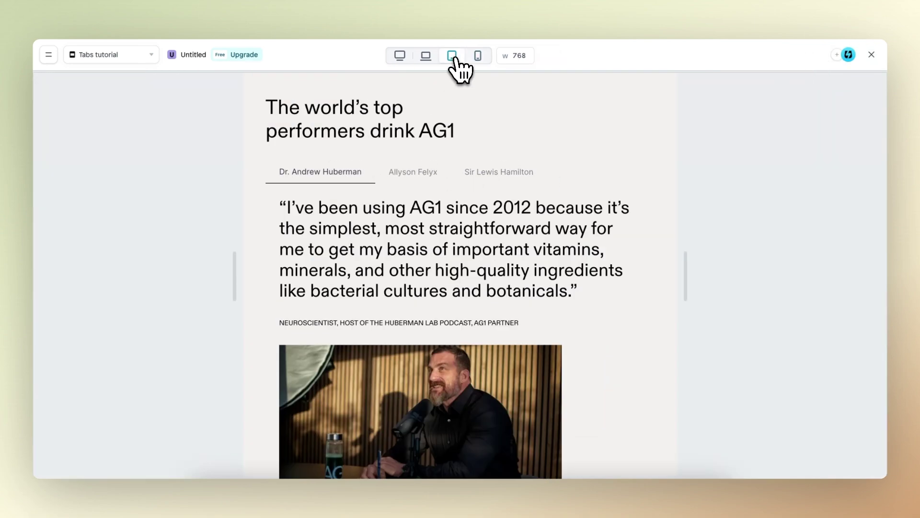
{"action": "left_click", "coordinate": [426, 56]}
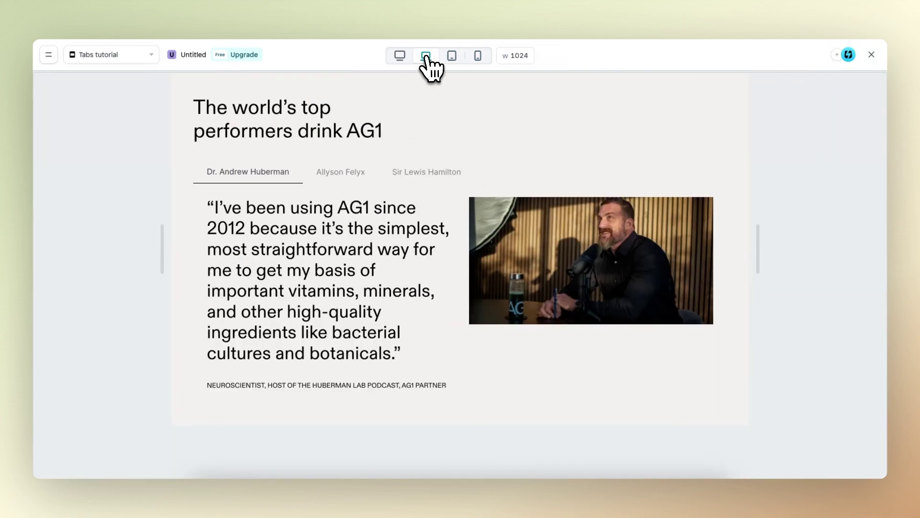
{"action": "left_click", "coordinate": [400, 55]}
{"action": "left_click", "coordinate": [871, 54]}
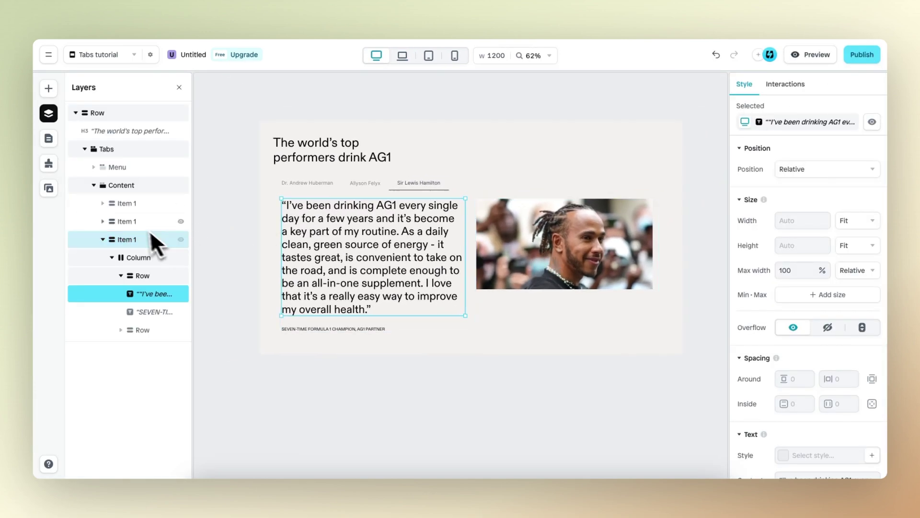
{"action": "left_click", "coordinate": [133, 205]}
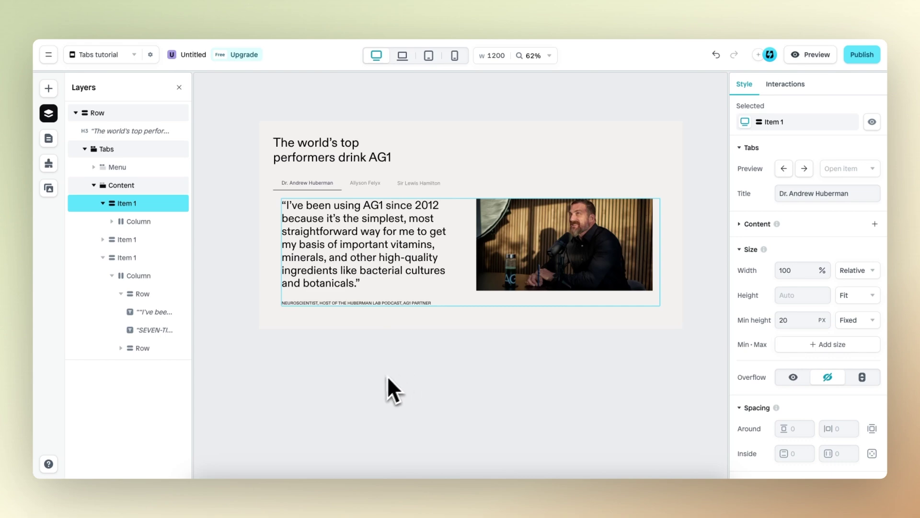